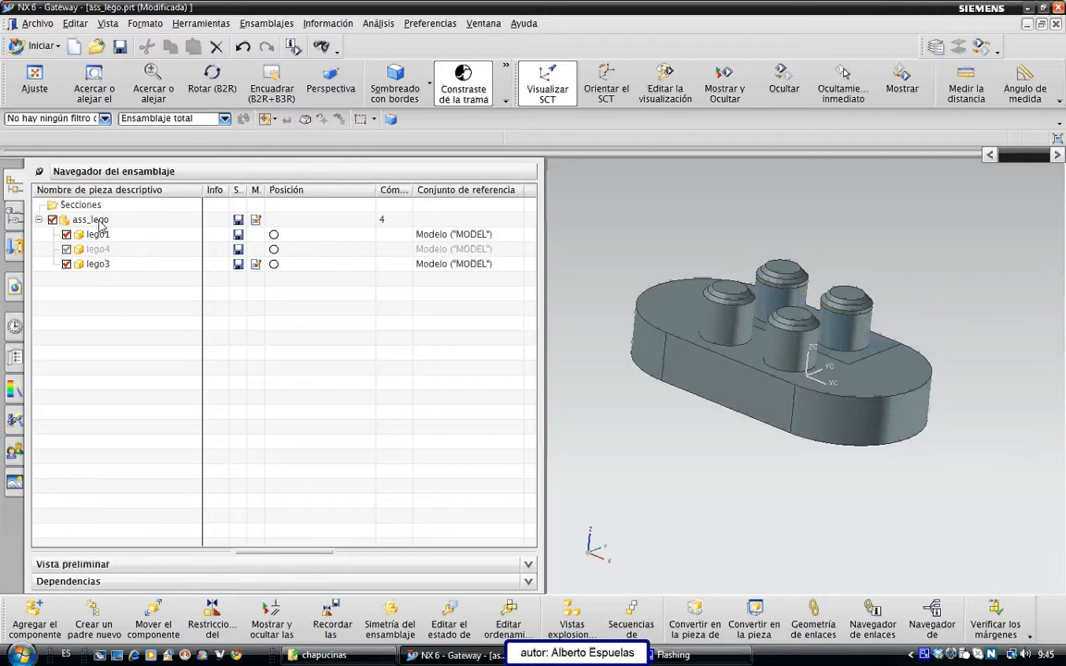
- Make the lego3 component the work part and examine its feature history
{"action": "left_click", "coordinate": [98, 223]}
{"action": "left_click", "coordinate": [104, 249]}
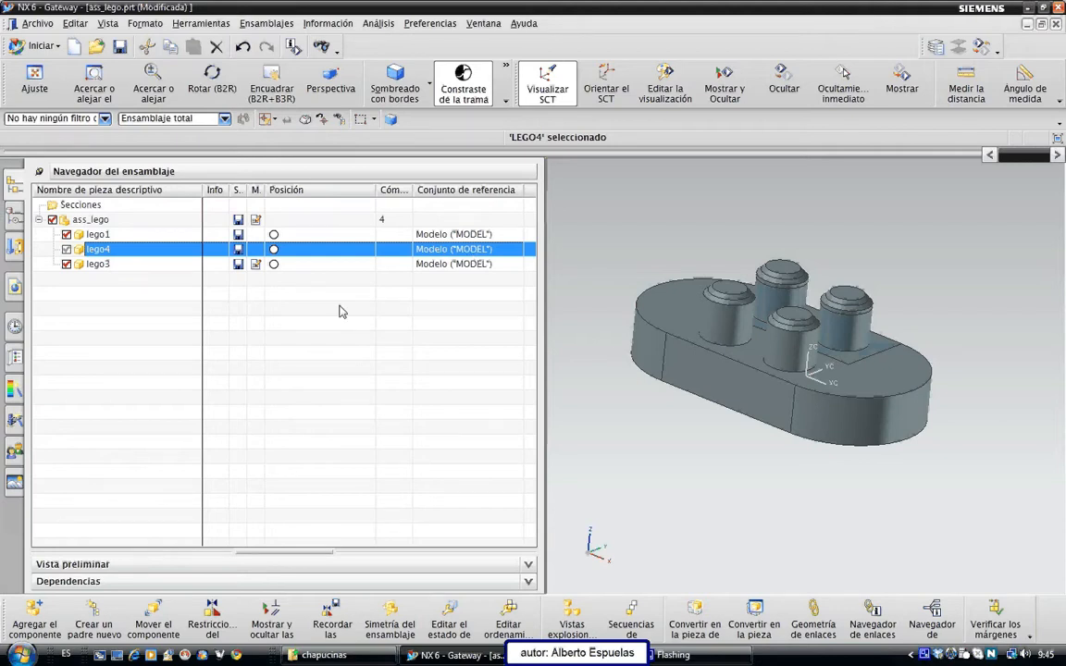
{"action": "left_click", "coordinate": [102, 266]}
{"action": "double_click", "coordinate": [103, 269]}
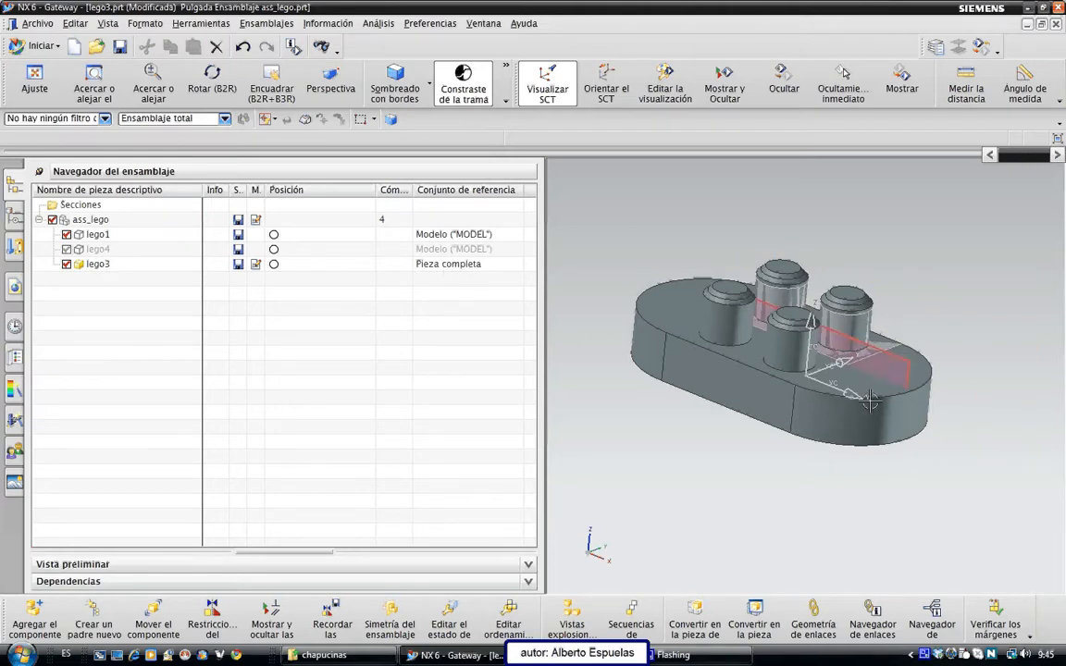
{"action": "left_click", "coordinate": [15, 219]}
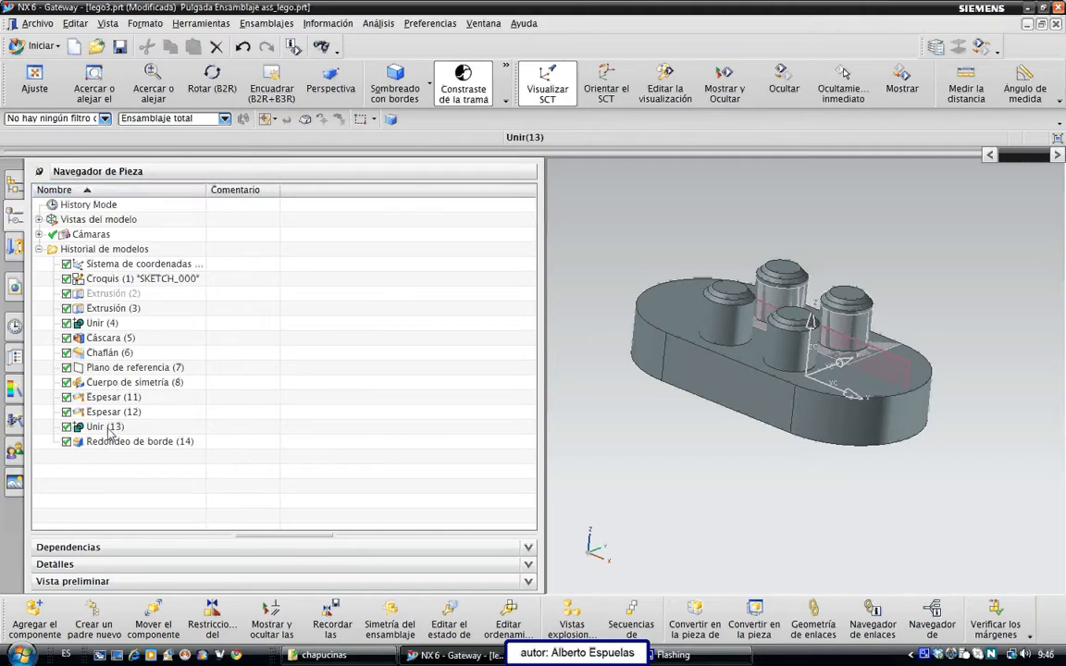
{"action": "left_click", "coordinate": [14, 186]}
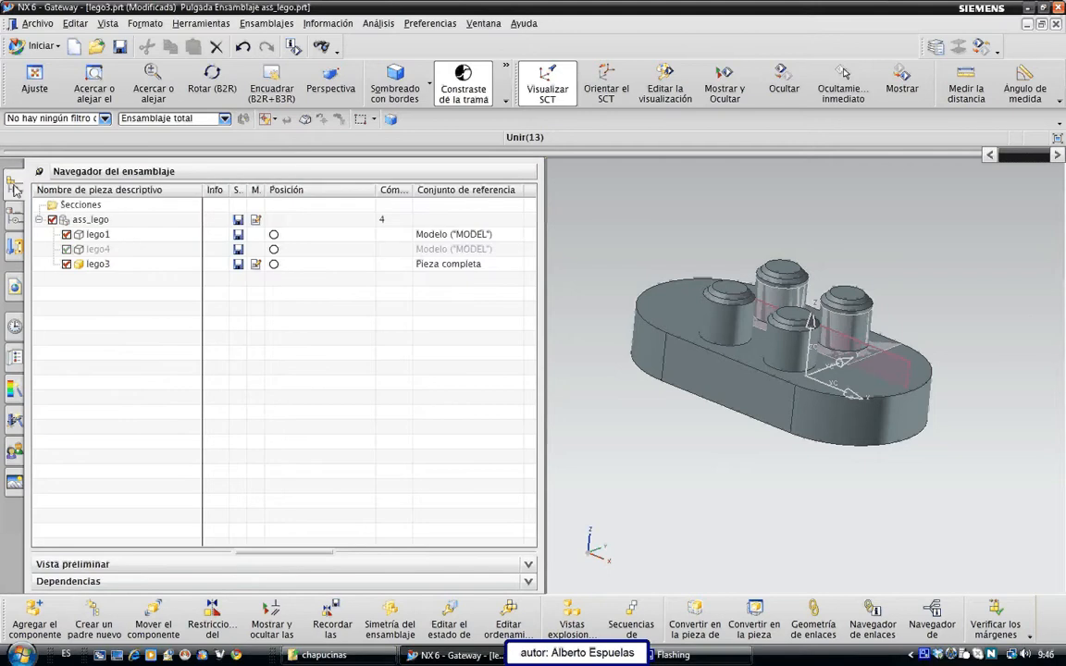
- Hide lego1 and toggle the display of lego4 so that only lego3 is shown
{"action": "left_click", "coordinate": [66, 235]}
{"action": "left_click", "coordinate": [67, 250]}
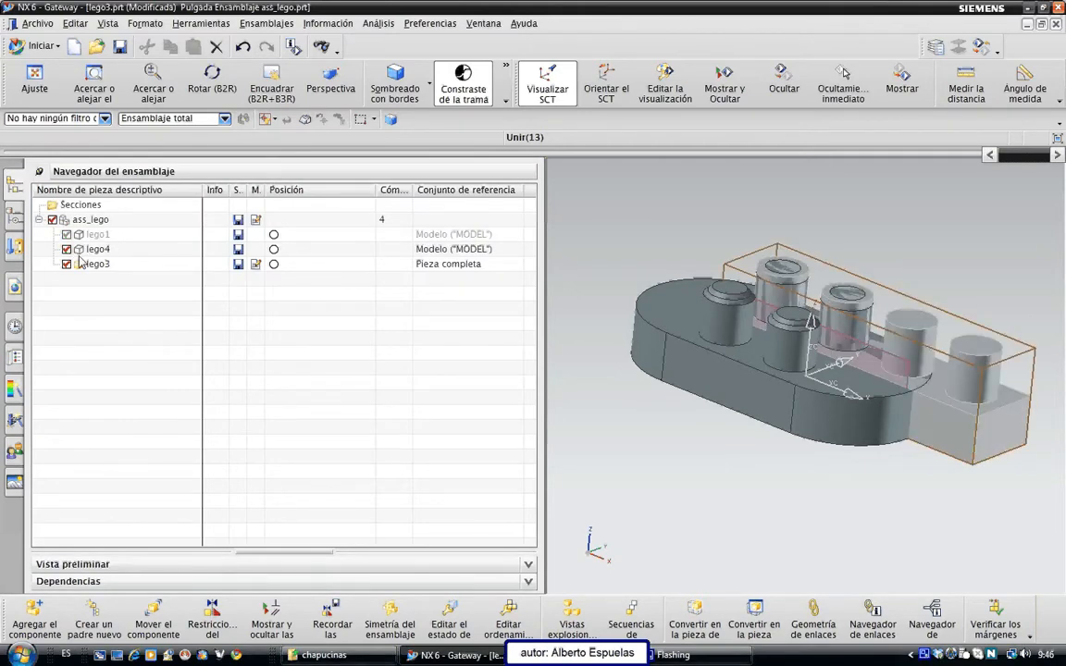
{"action": "left_click", "coordinate": [66, 250]}
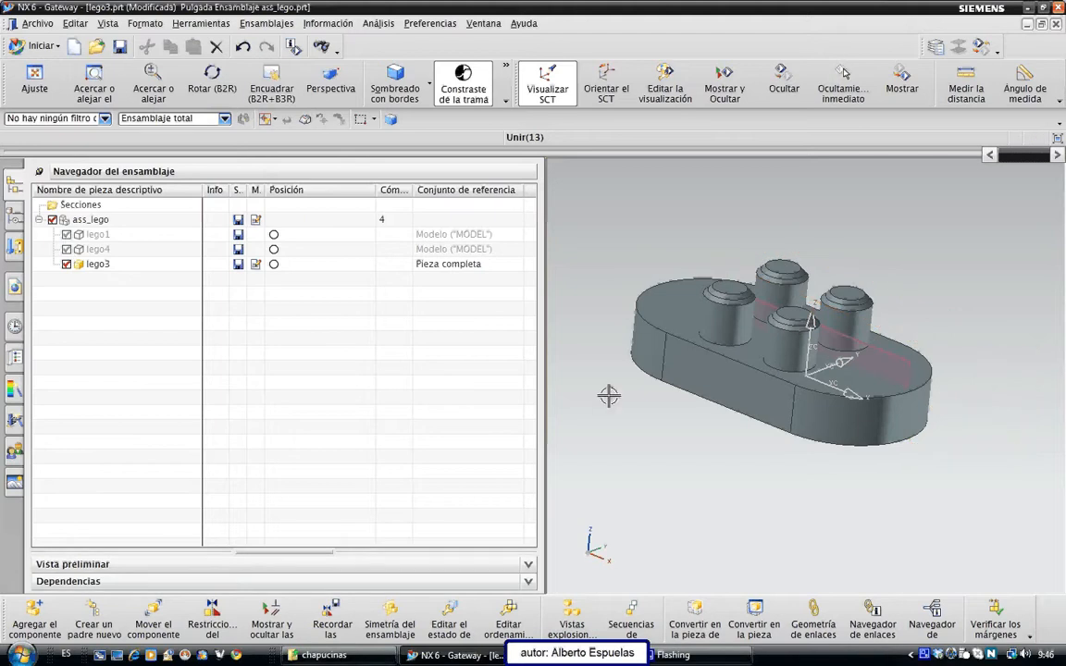
{"action": "middle_click_drag", "start_coordinate": [609, 396], "coordinate": [703, 412]}
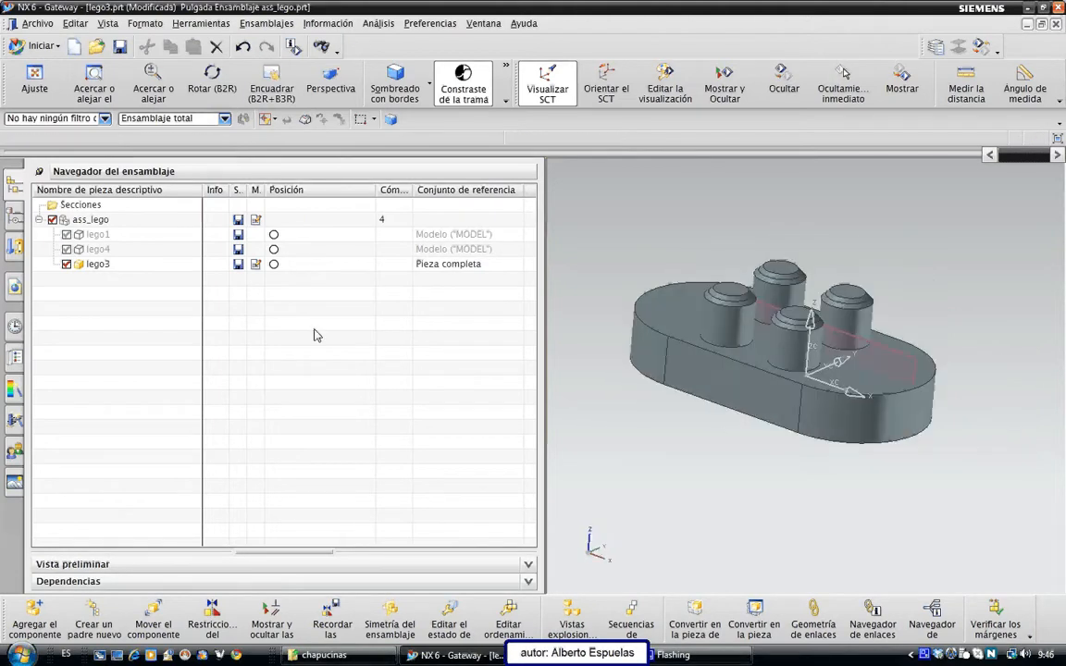
- Make ass_lego the work part again, hide lego3 and show only the lego1 component
{"action": "double_click", "coordinate": [99, 223]}
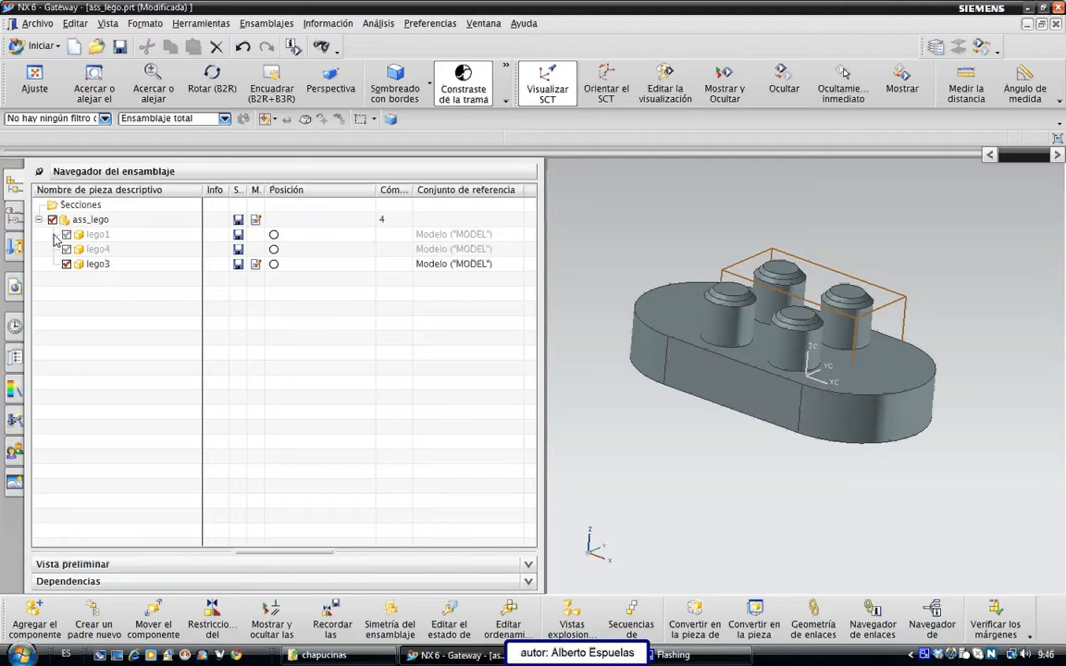
{"action": "left_click", "coordinate": [66, 264]}
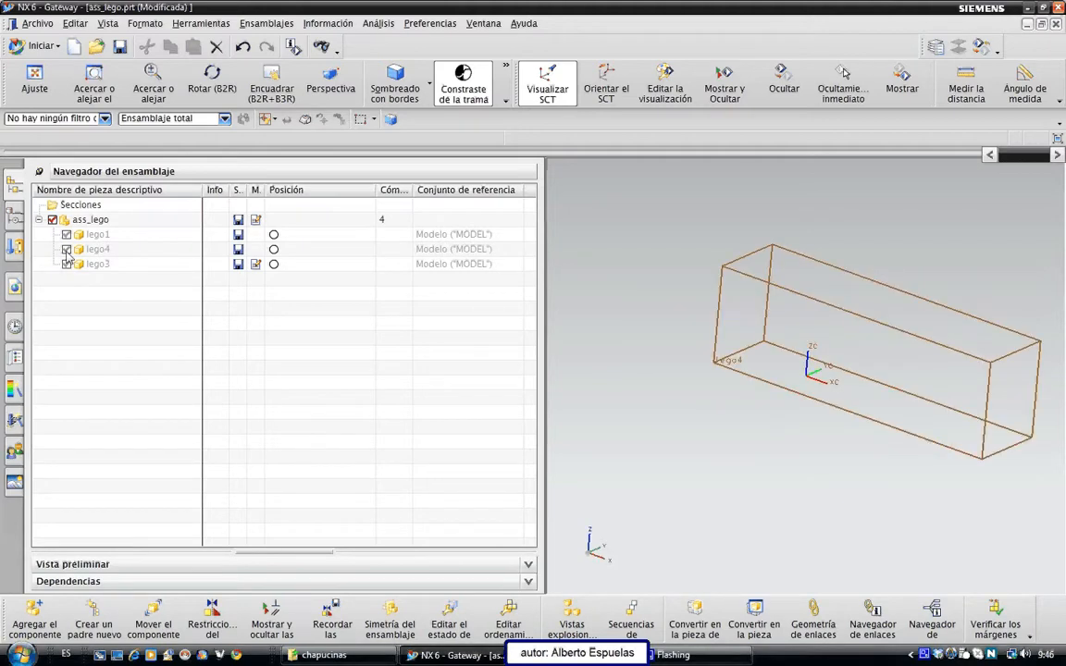
{"action": "left_click", "coordinate": [67, 250]}
{"action": "left_click", "coordinate": [66, 250]}
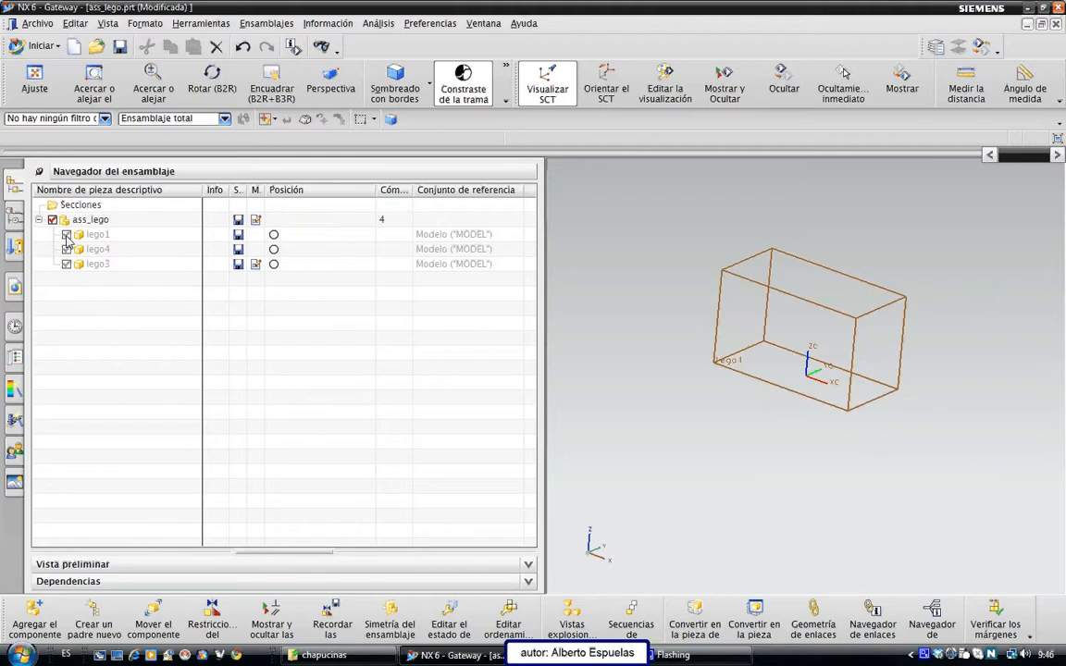
{"action": "left_click", "coordinate": [66, 235]}
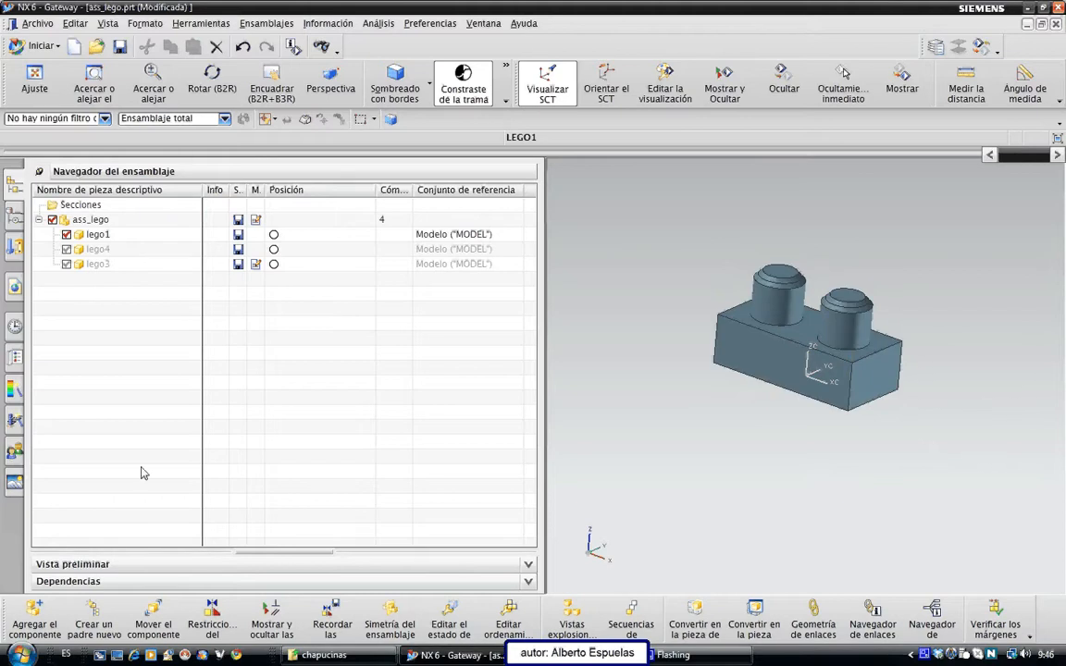
- Delete the lego4 and lego3 components from the ass_lego assembly
{"action": "left_click", "coordinate": [102, 249]}
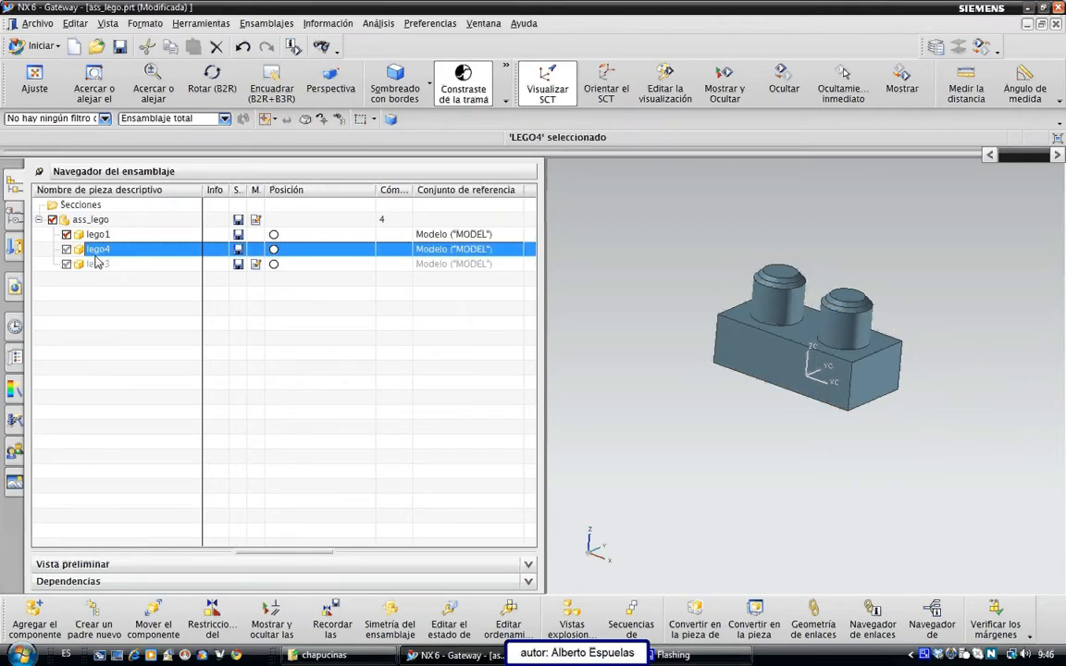
{"action": "key", "text": "Delete"}
{"action": "left_click", "coordinate": [477, 380]}
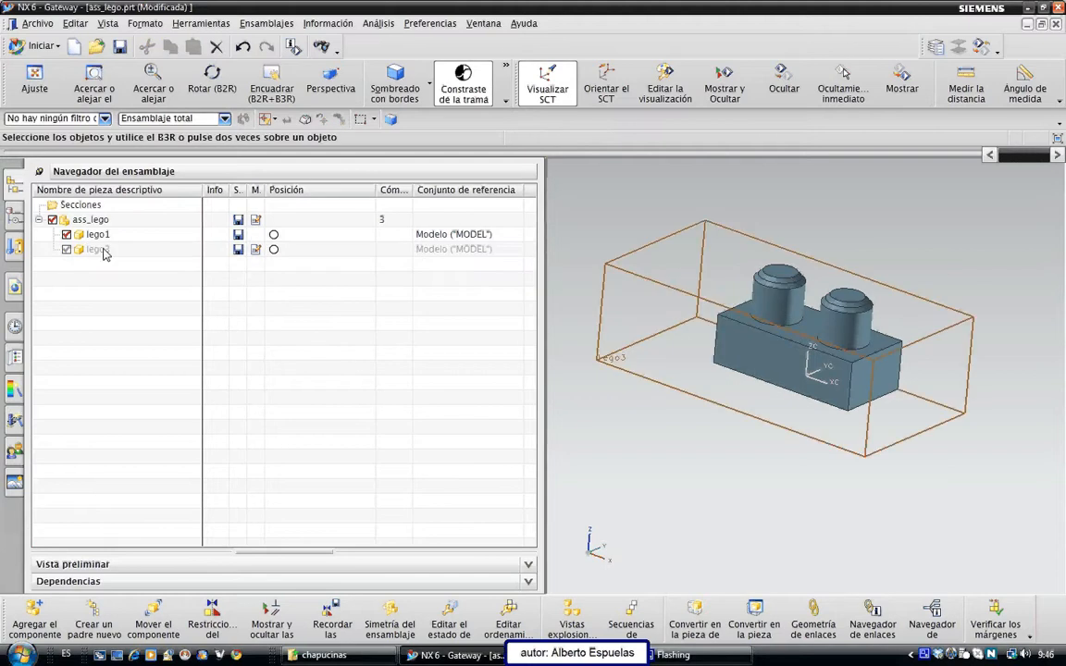
{"action": "left_click", "coordinate": [99, 250]}
{"action": "key", "text": "Delete"}
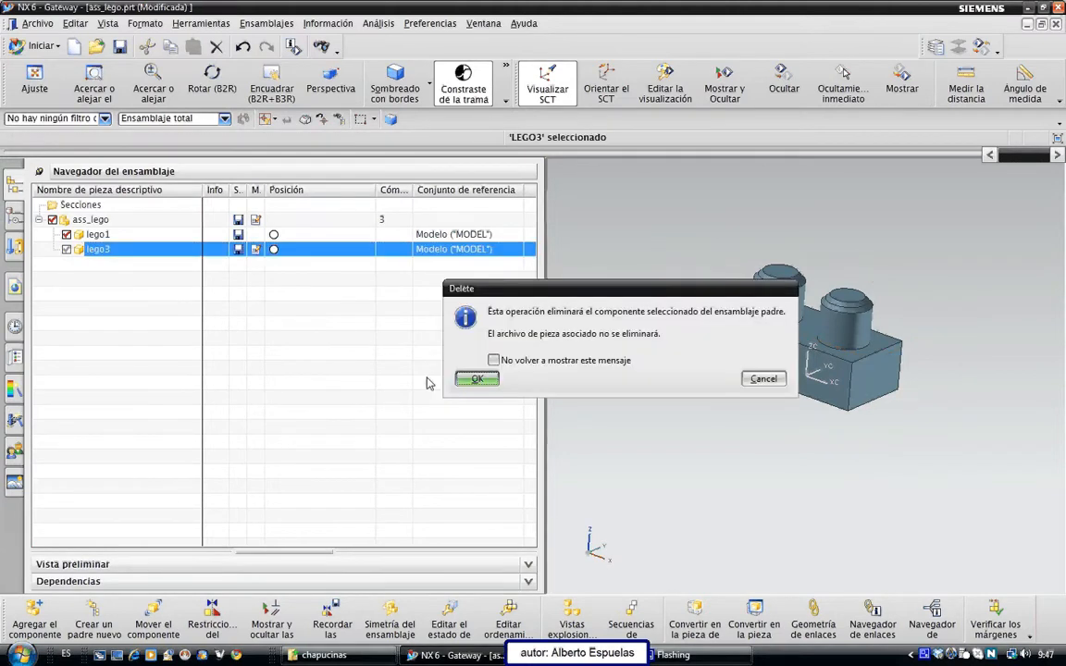
{"action": "left_click", "coordinate": [478, 380]}
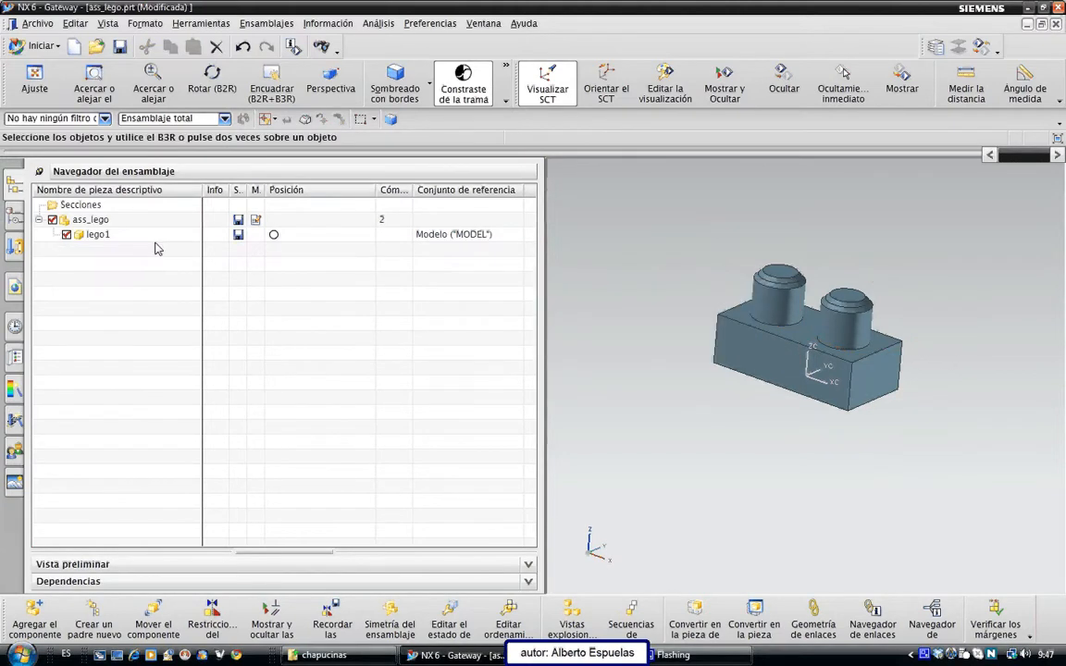
- Add a second lego1.prt by selected origin with the Modelo reference set, placing it at the existing brick's lower front corner
{"action": "left_click", "coordinate": [96, 235]}
{"action": "mouse_move", "coordinate": [802, 395]}
{"action": "middle_mouse_down"}
{"action": "mouse_move", "coordinate": [786, 393]}
{"action": "mouse_move", "coordinate": [818, 374]}
{"action": "mouse_move", "coordinate": [798, 403]}
{"action": "middle_mouse_up"}
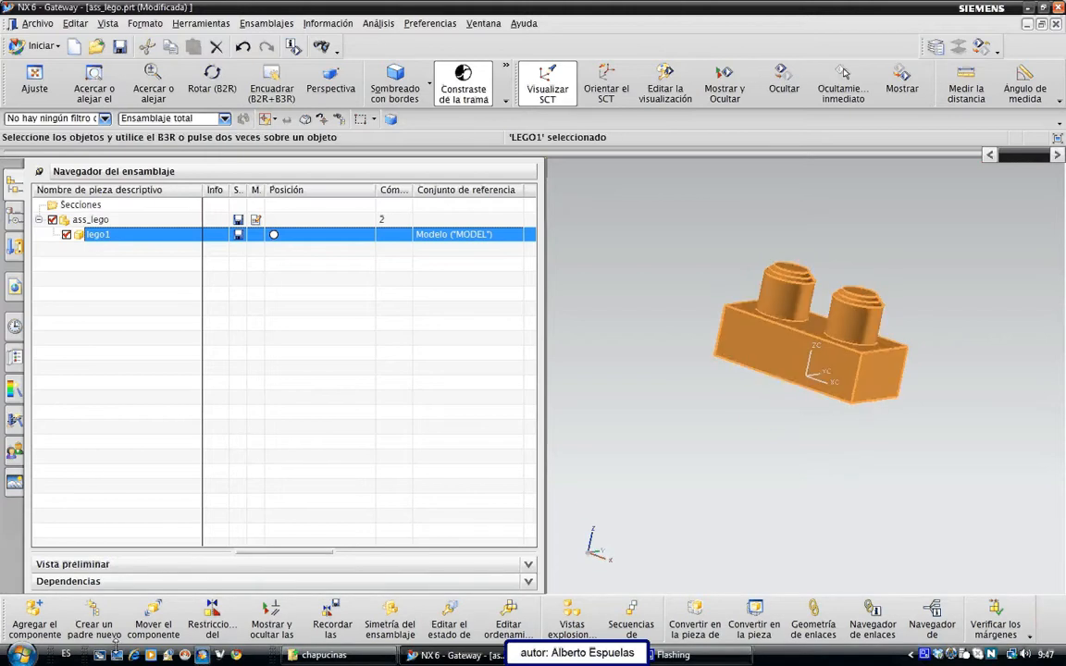
{"action": "left_click", "coordinate": [35, 619]}
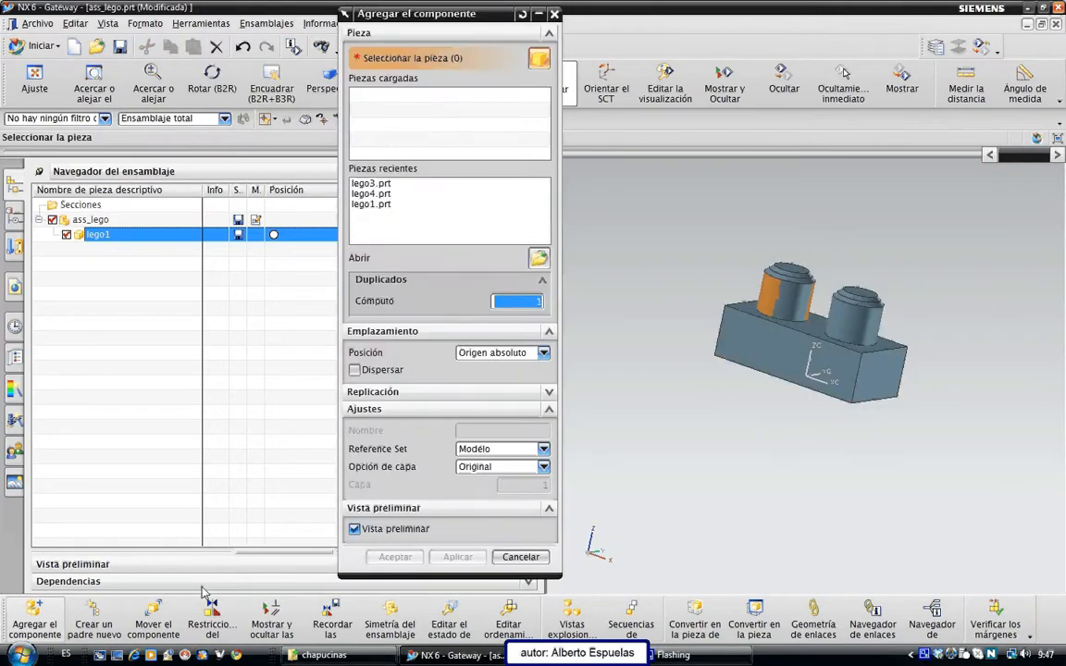
{"action": "left_click", "coordinate": [374, 206]}
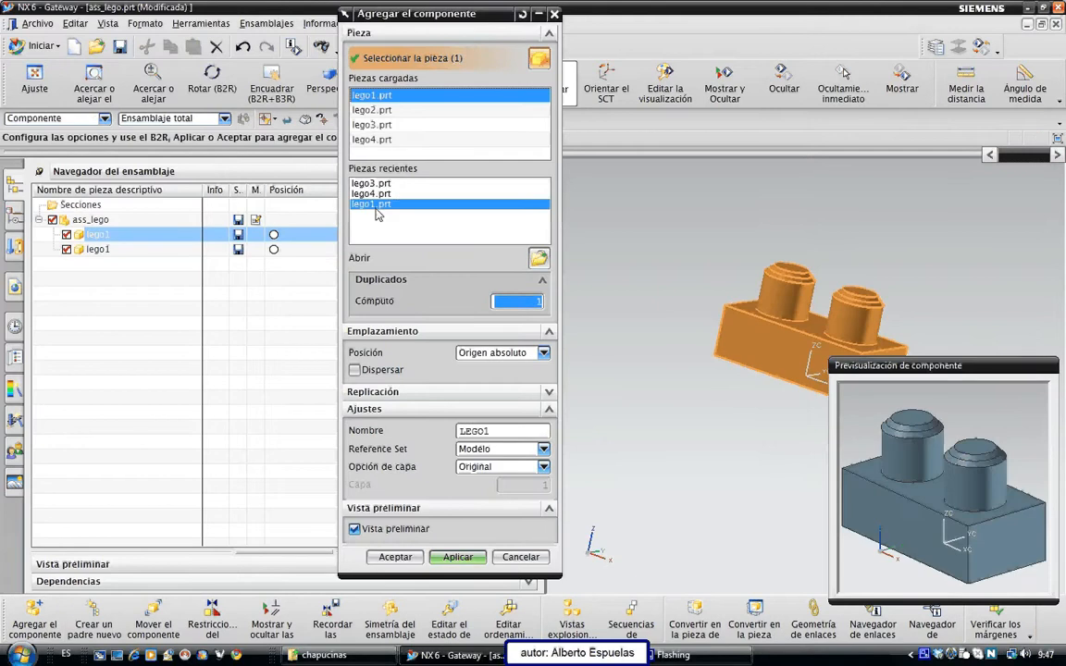
{"action": "left_click", "coordinate": [523, 360]}
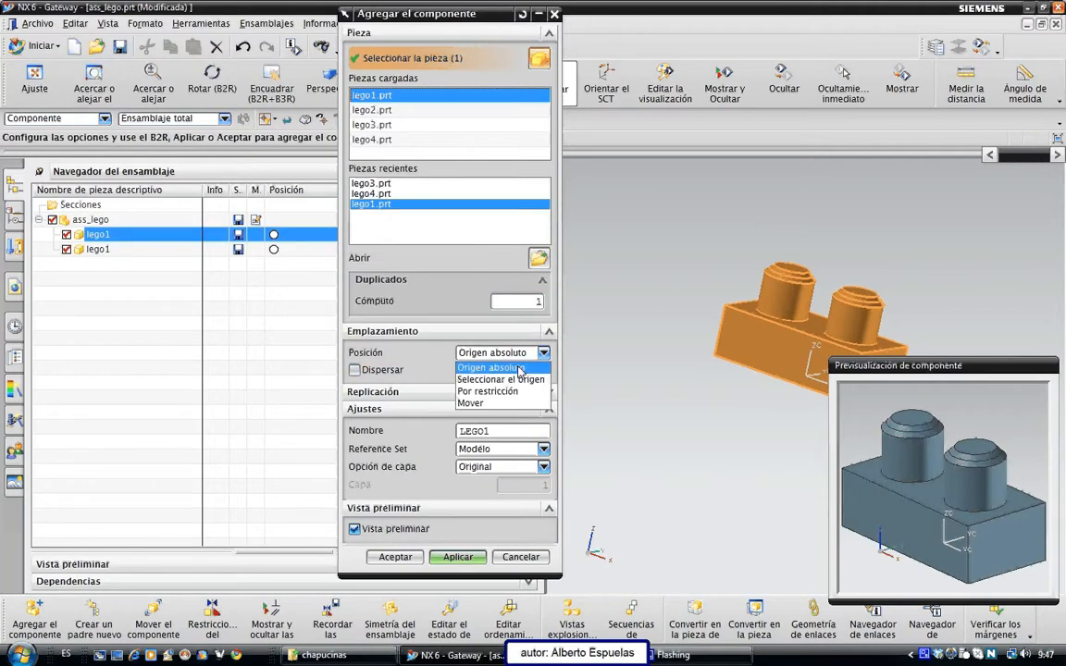
{"action": "left_click", "coordinate": [489, 380]}
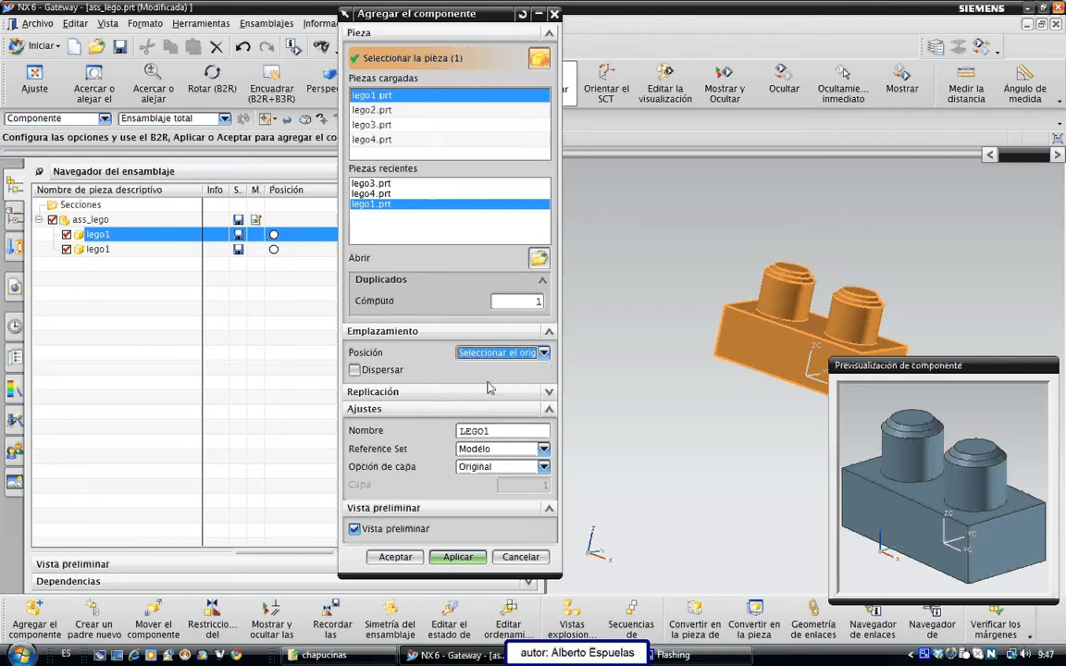
{"action": "left_click", "coordinate": [523, 451]}
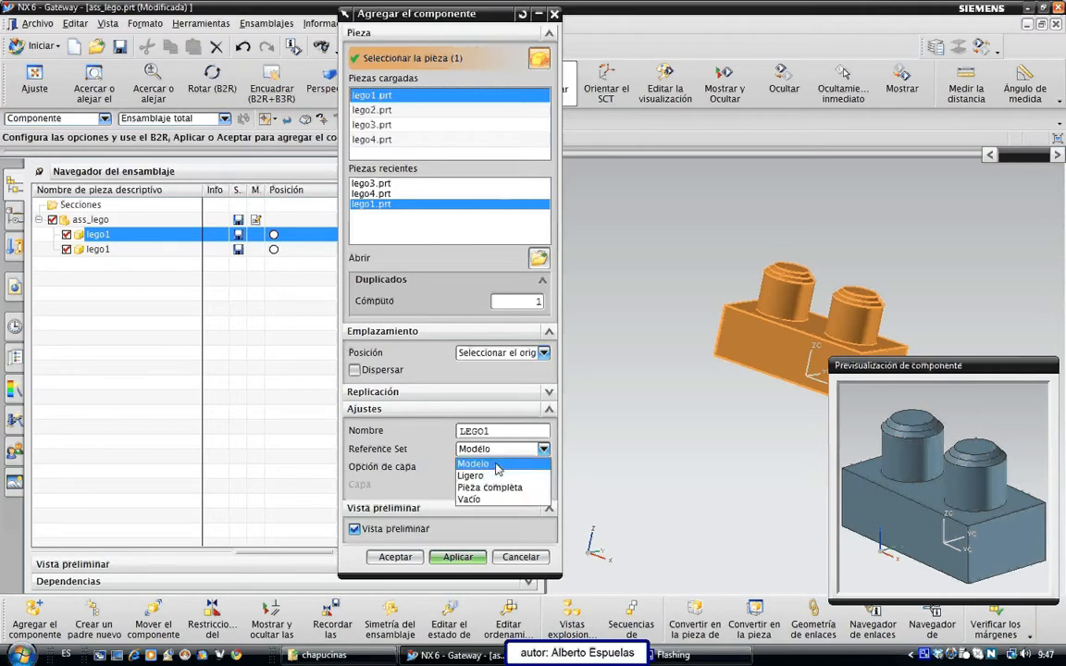
{"action": "left_click", "coordinate": [497, 466]}
{"action": "left_click", "coordinate": [408, 567]}
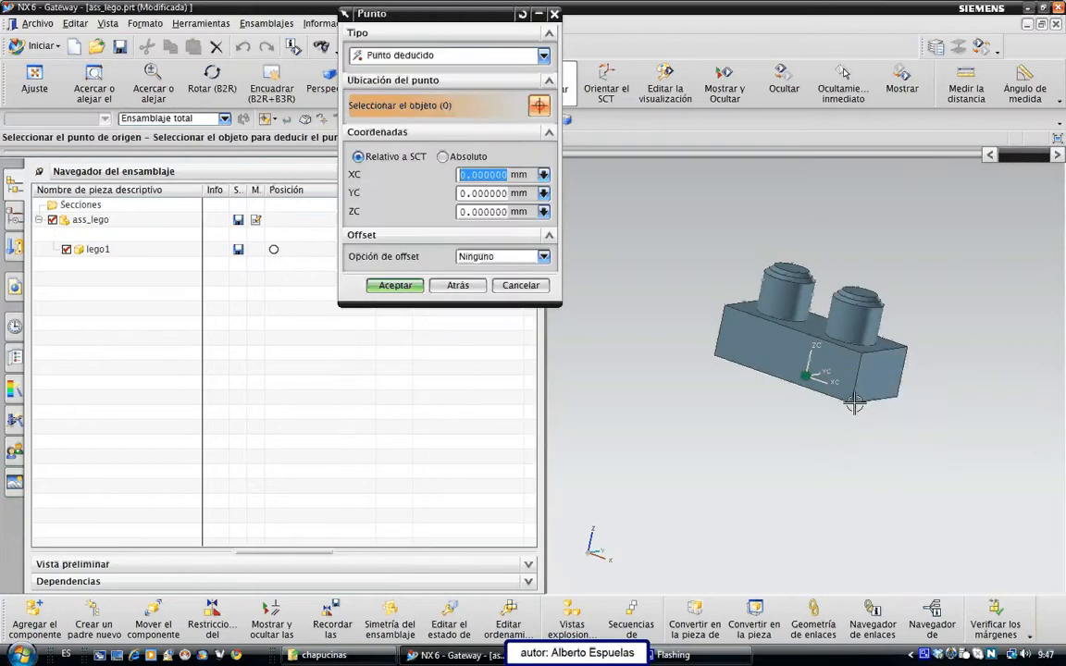
{"action": "left_click", "coordinate": [851, 405]}
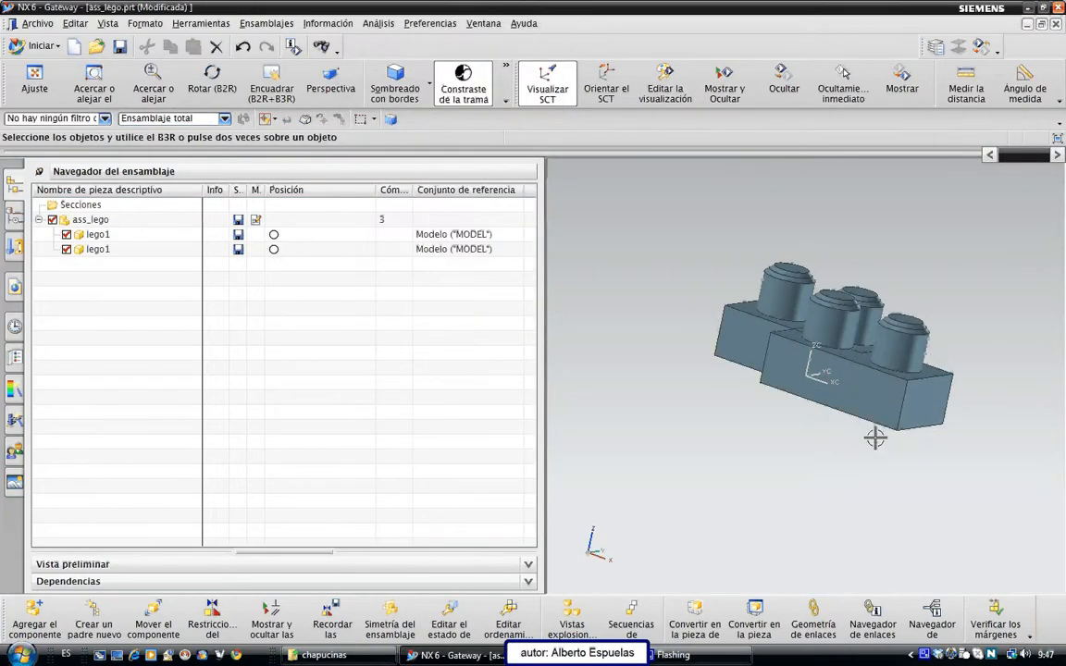
- Inspect from below and above how the two lego1 bricks overlap
{"action": "middle_click_drag", "start_coordinate": [820, 439], "coordinate": [804, 324]}
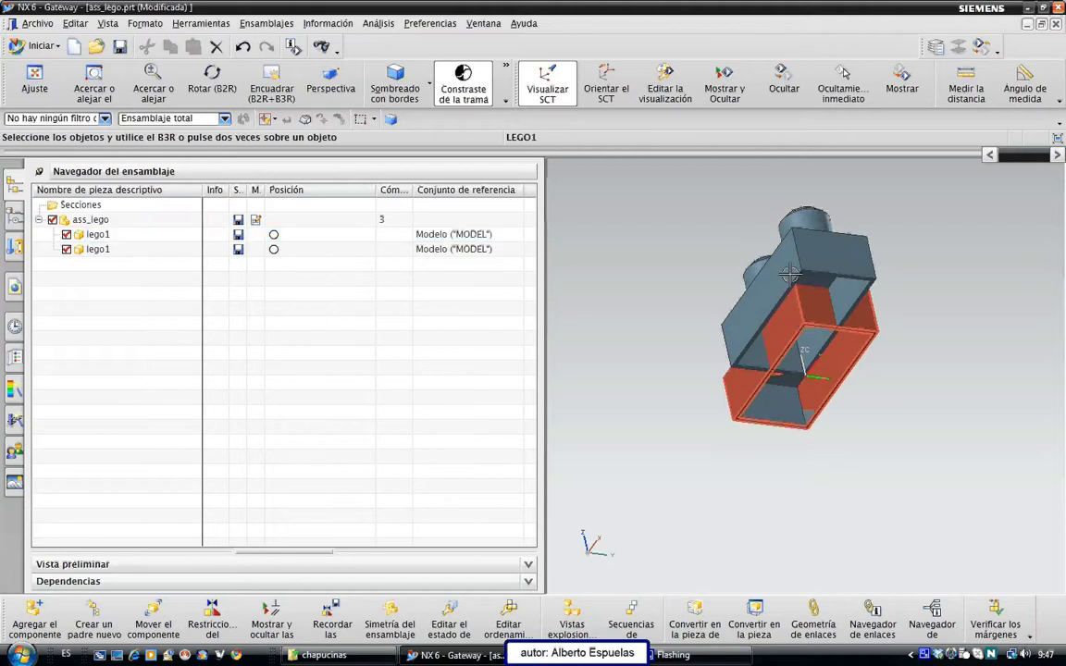
{"action": "left_click", "coordinate": [804, 321]}
{"action": "key", "text": "Escape"}
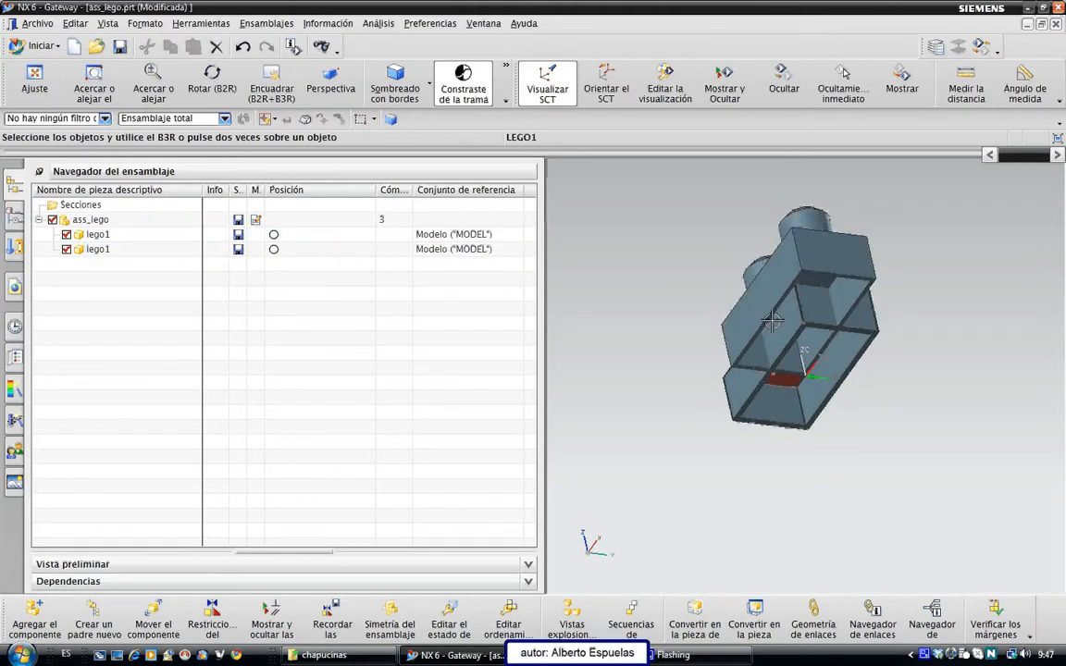
{"action": "middle_click_drag", "start_coordinate": [773, 320], "coordinate": [815, 296]}
{"action": "left_click", "coordinate": [763, 355]}
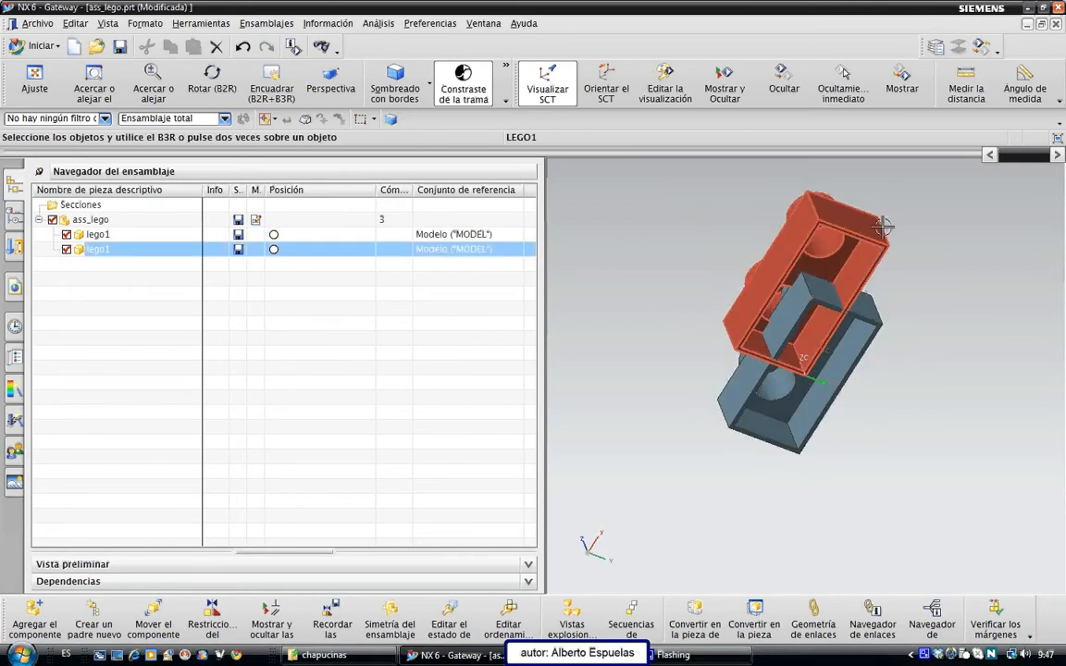
{"action": "left_click", "coordinate": [810, 300]}
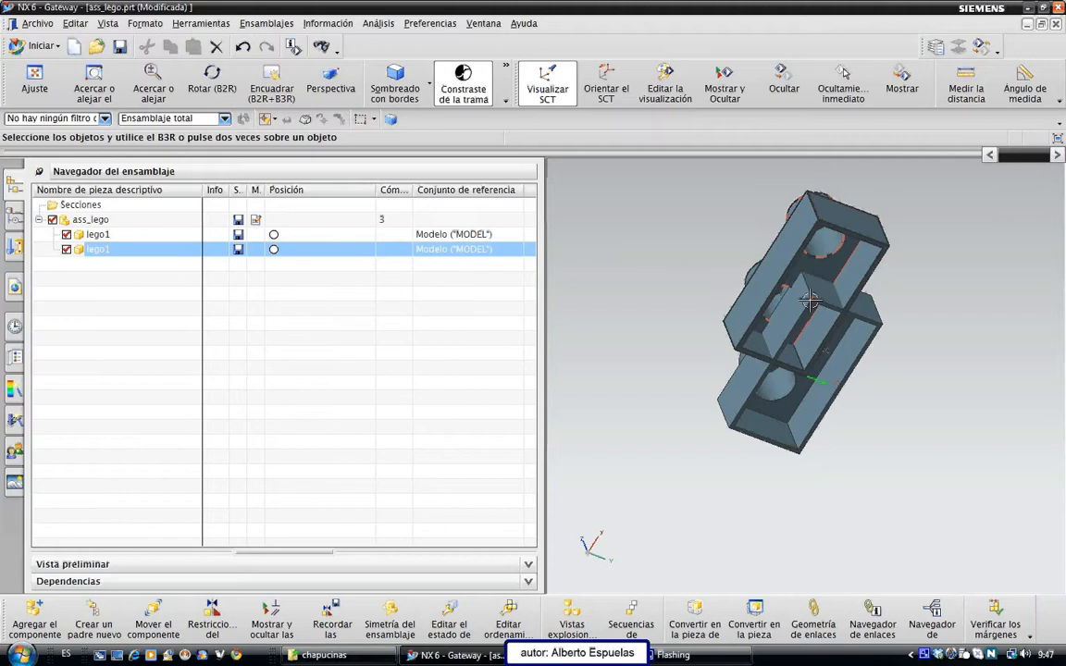
{"action": "middle_click_drag", "start_coordinate": [810, 301], "coordinate": [875, 432]}
{"action": "left_click", "coordinate": [874, 432]}
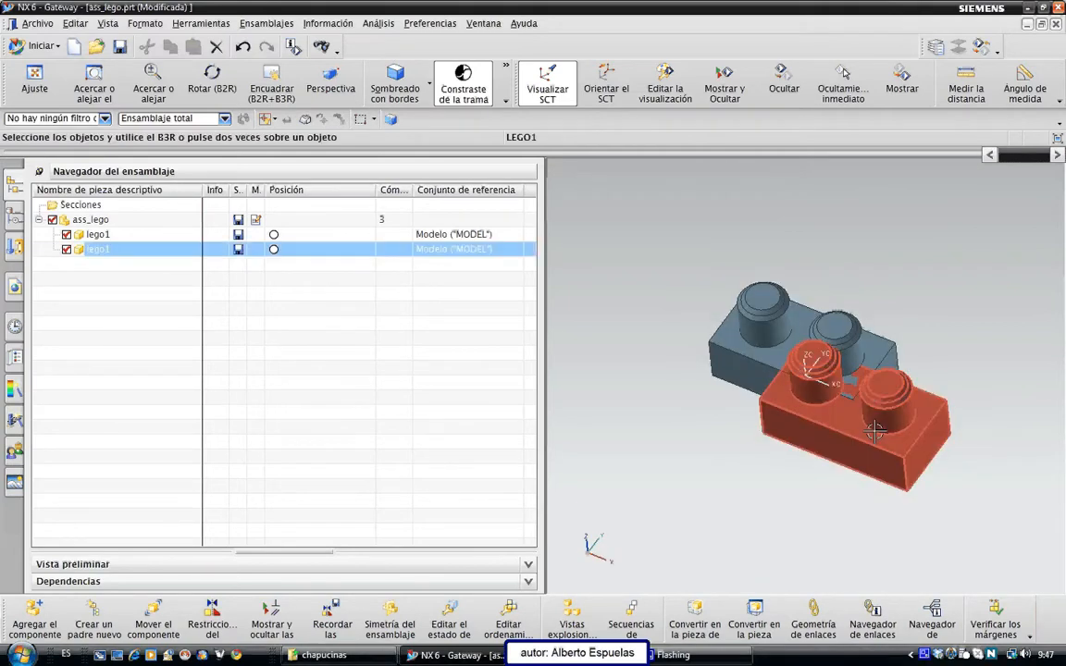
{"action": "left_click", "coordinate": [777, 423]}
{"action": "left_click", "coordinate": [481, 326]}
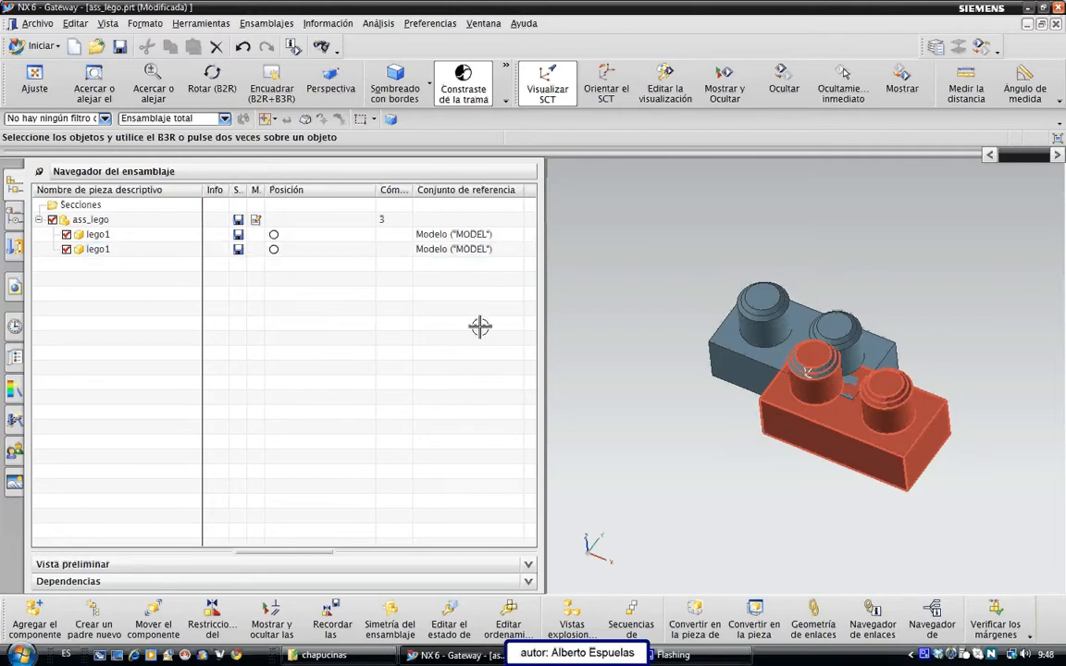
- Add a third lego1.prt with Mover positioning and the Modelo reference set, placing its origin at an upper outer corner of the existing brick
{"action": "left_click", "coordinate": [97, 249]}
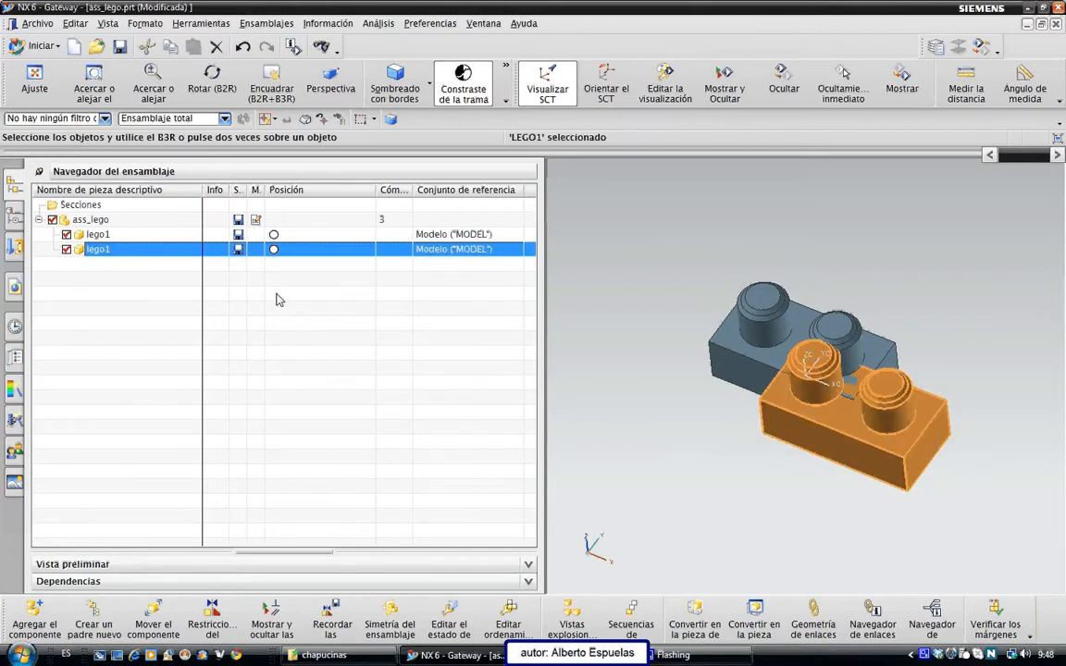
{"action": "left_click", "coordinate": [35, 617]}
{"action": "left_click", "coordinate": [388, 193]}
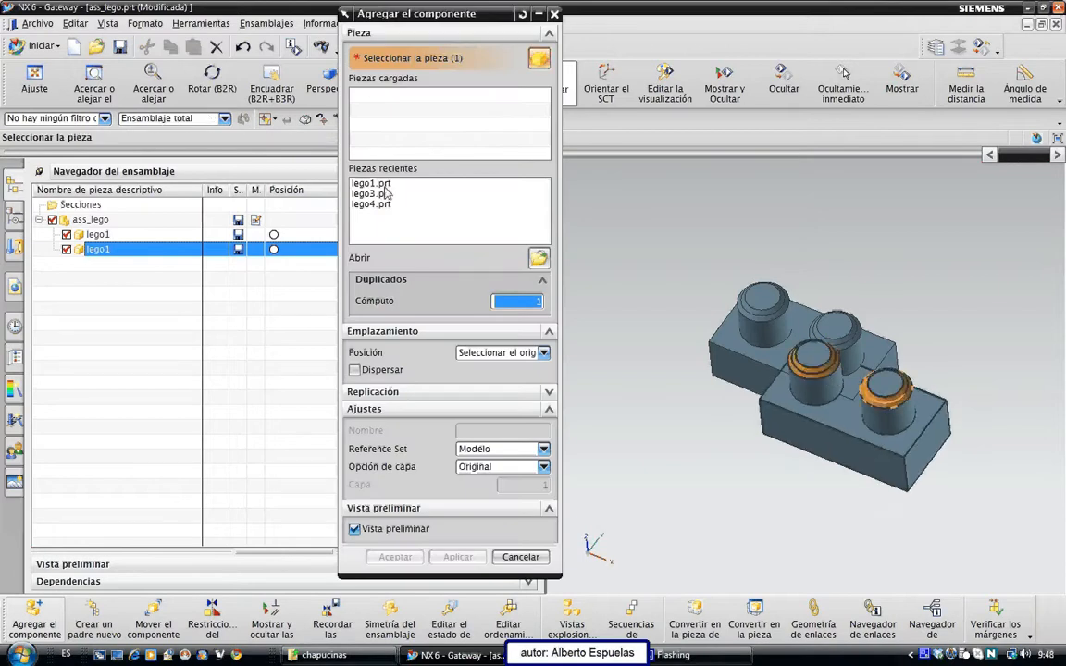
{"action": "left_click", "coordinate": [385, 183]}
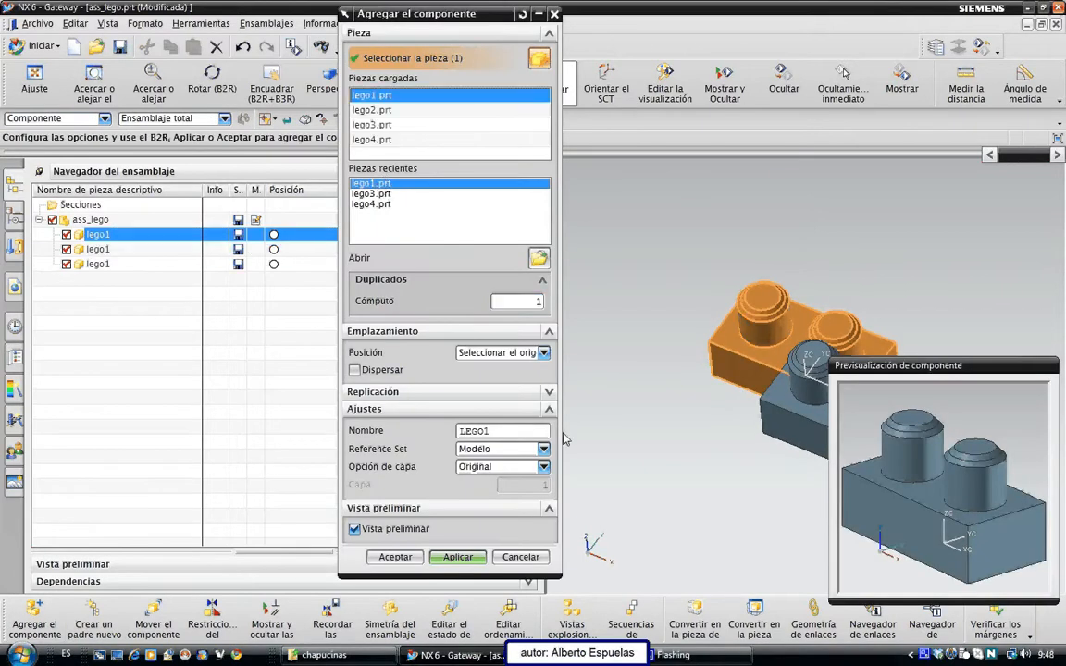
{"action": "left_click", "coordinate": [520, 355]}
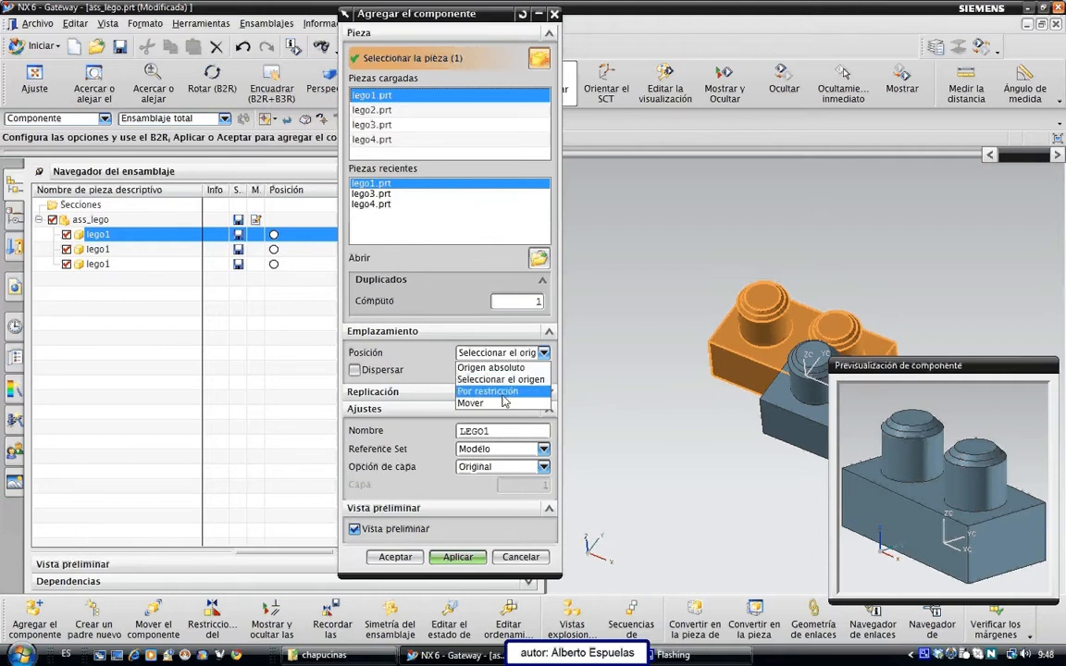
{"action": "left_click", "coordinate": [479, 405]}
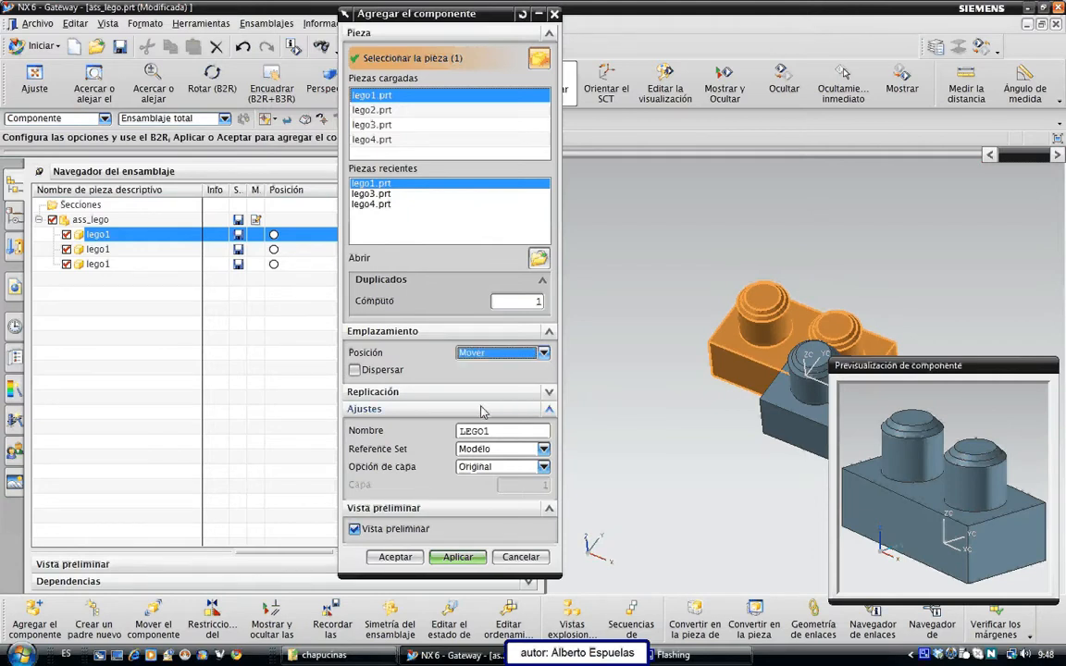
{"action": "middle_click", "coordinate": [678, 435]}
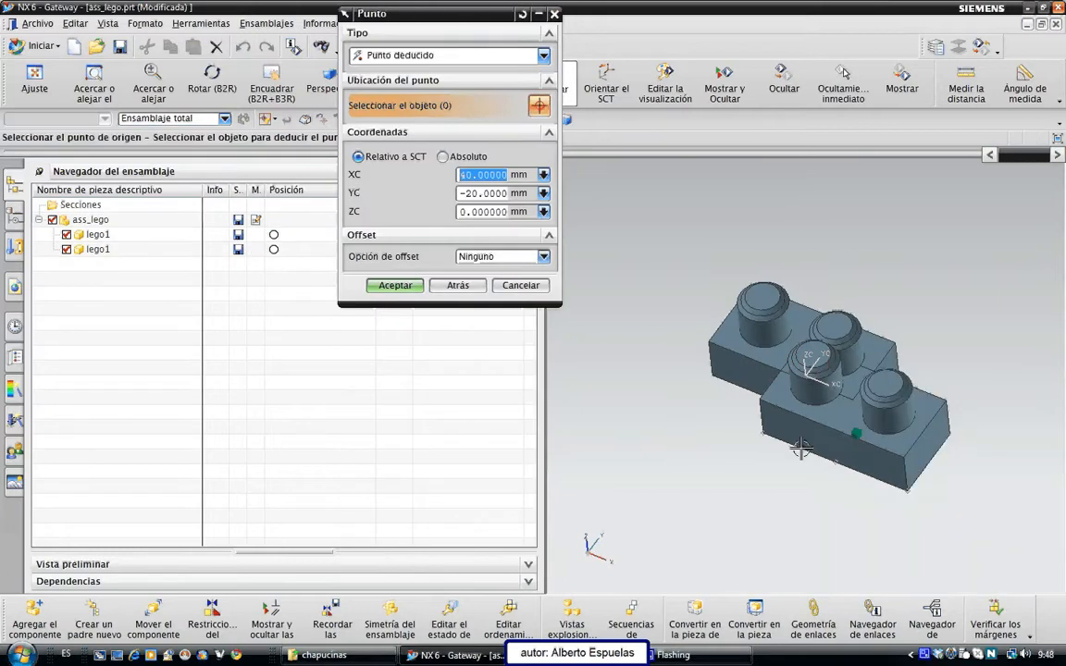
{"action": "middle_click_drag", "start_coordinate": [801, 448], "coordinate": [854, 436]}
{"action": "middle_click_drag", "start_coordinate": [853, 437], "coordinate": [739, 367]}
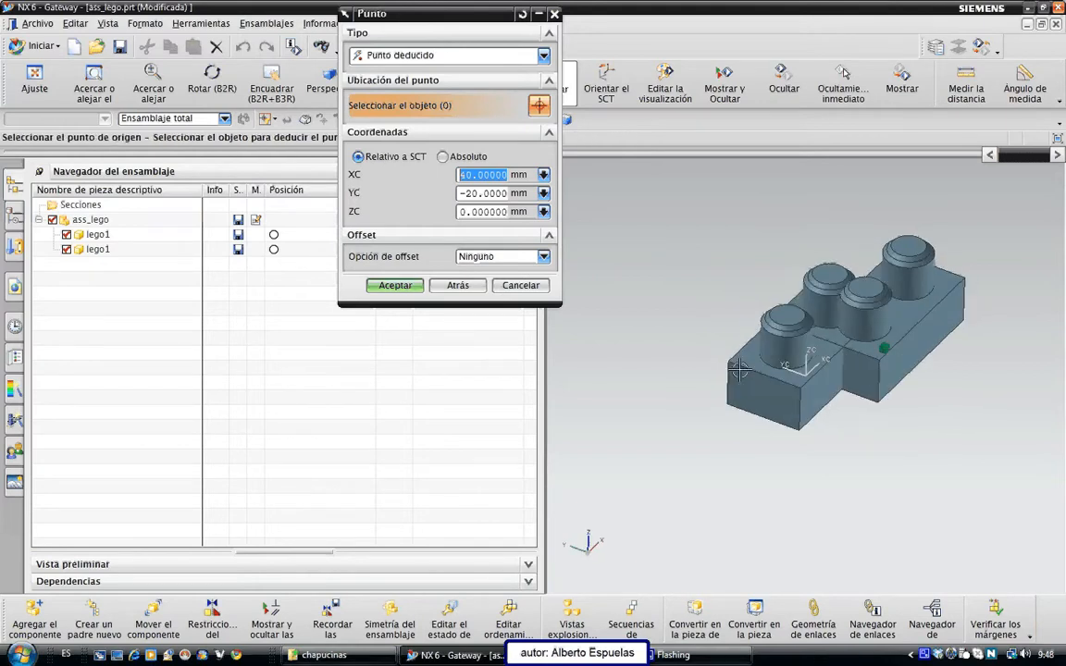
{"action": "left_click", "coordinate": [728, 361]}
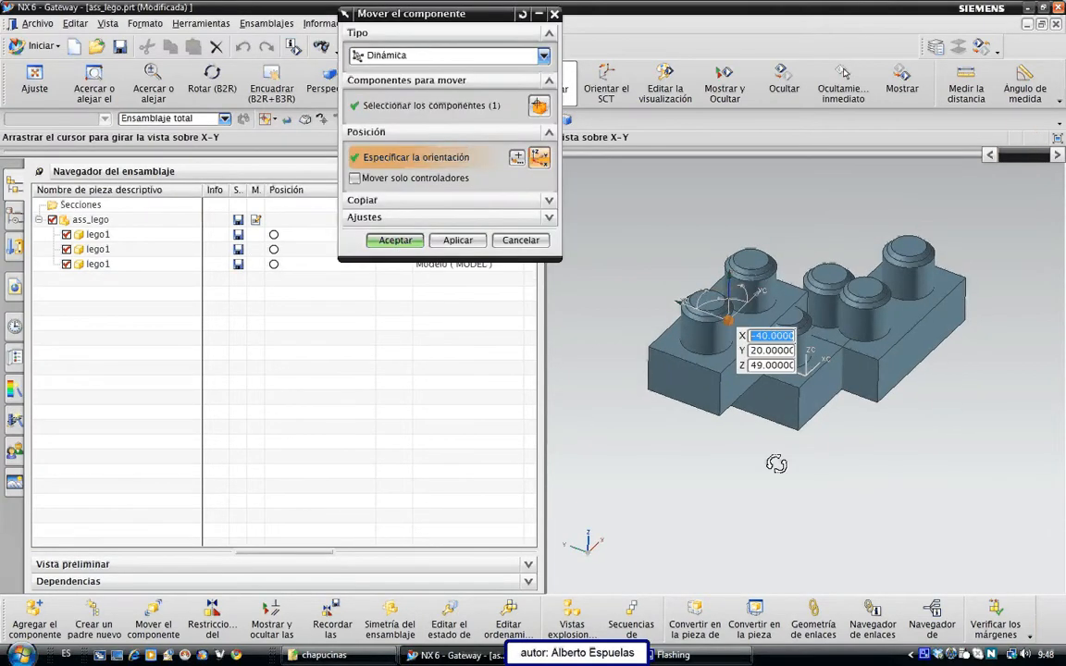
- Move the third brick dynamically to X 60, Y -20, Z 48 so it sits on top of the other bricks, and accept
{"action": "middle_click_drag", "start_coordinate": [776, 464], "coordinate": [798, 485]}
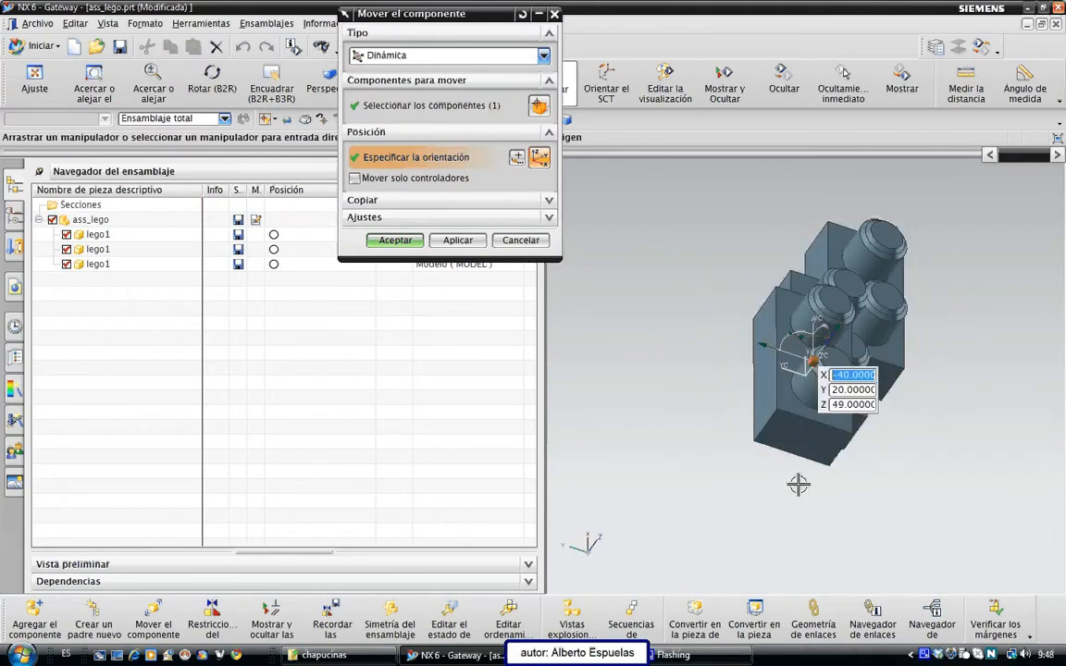
{"action": "middle_click_drag", "start_coordinate": [707, 324], "coordinate": [939, 212]}
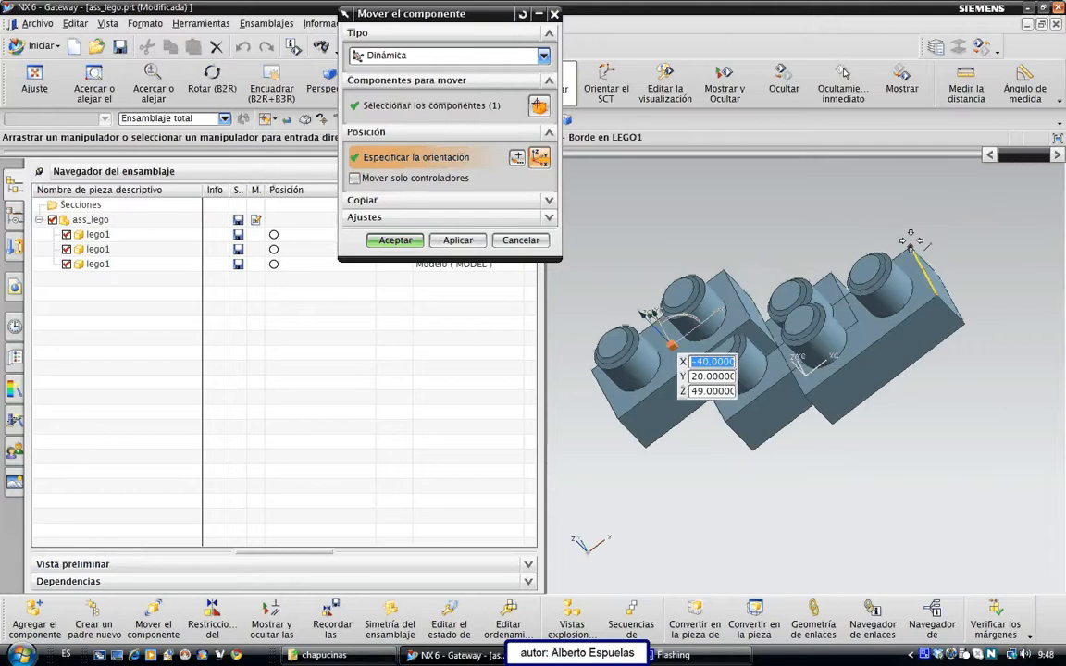
{"action": "left_click", "coordinate": [911, 242]}
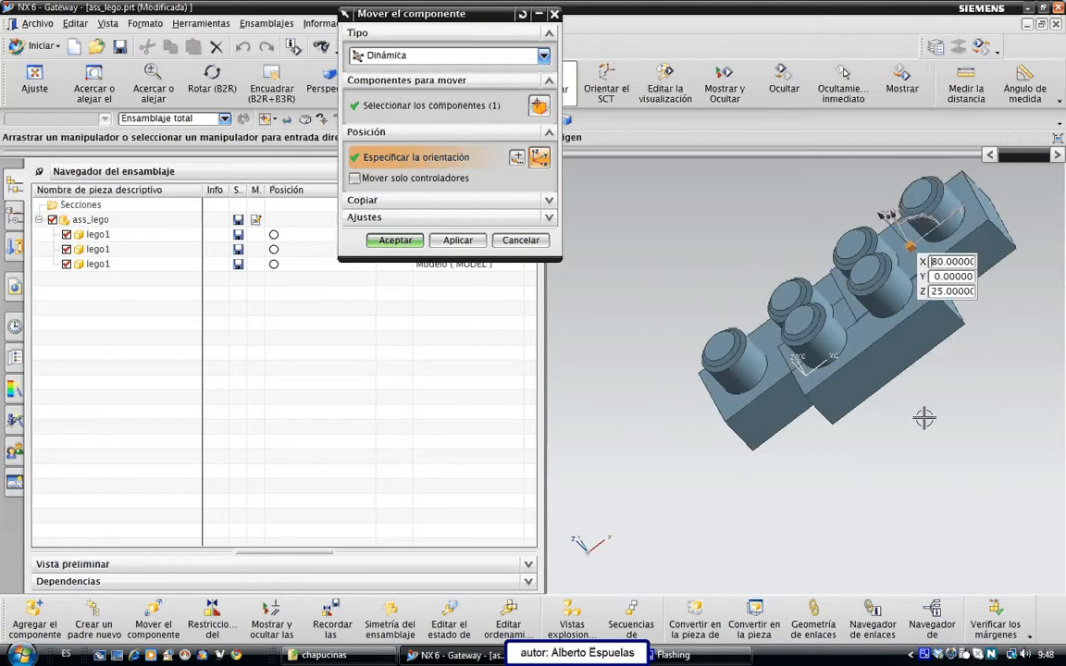
{"action": "middle_click_drag", "start_coordinate": [924, 419], "coordinate": [844, 429]}
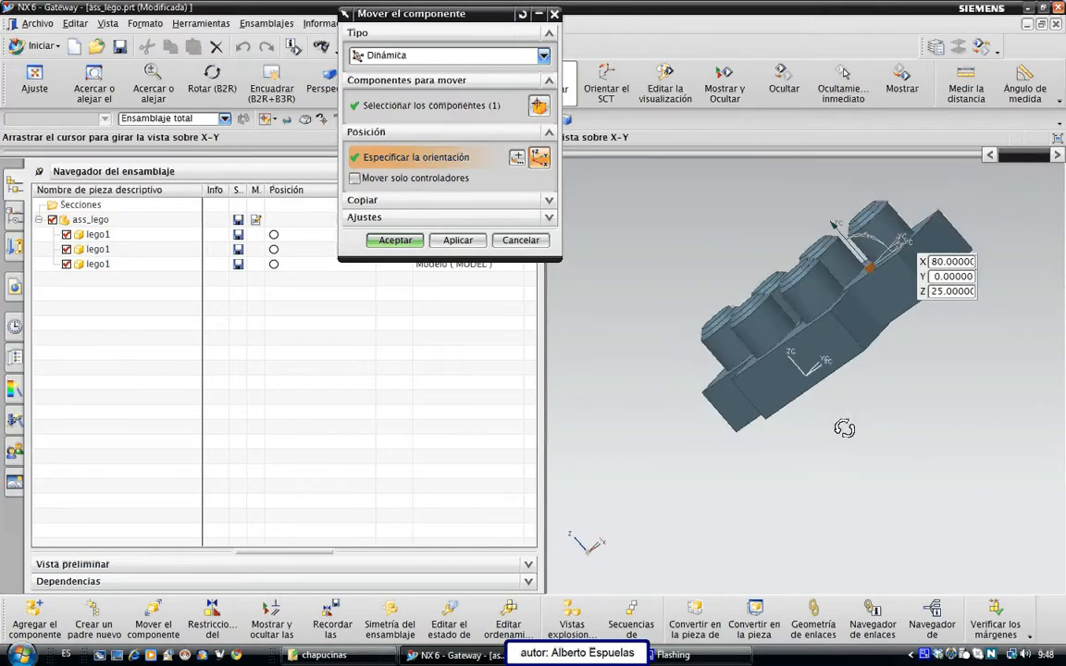
{"action": "left_click", "coordinate": [788, 268]}
{"action": "middle_click_drag", "start_coordinate": [965, 376], "coordinate": [826, 465]}
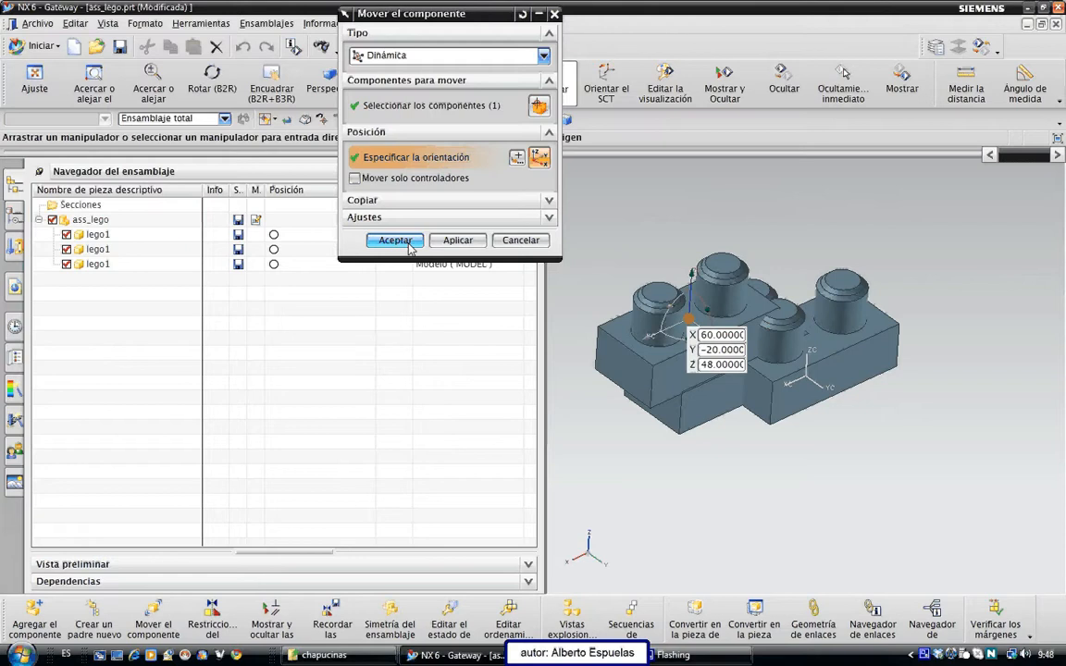
{"action": "left_click", "coordinate": [395, 241]}
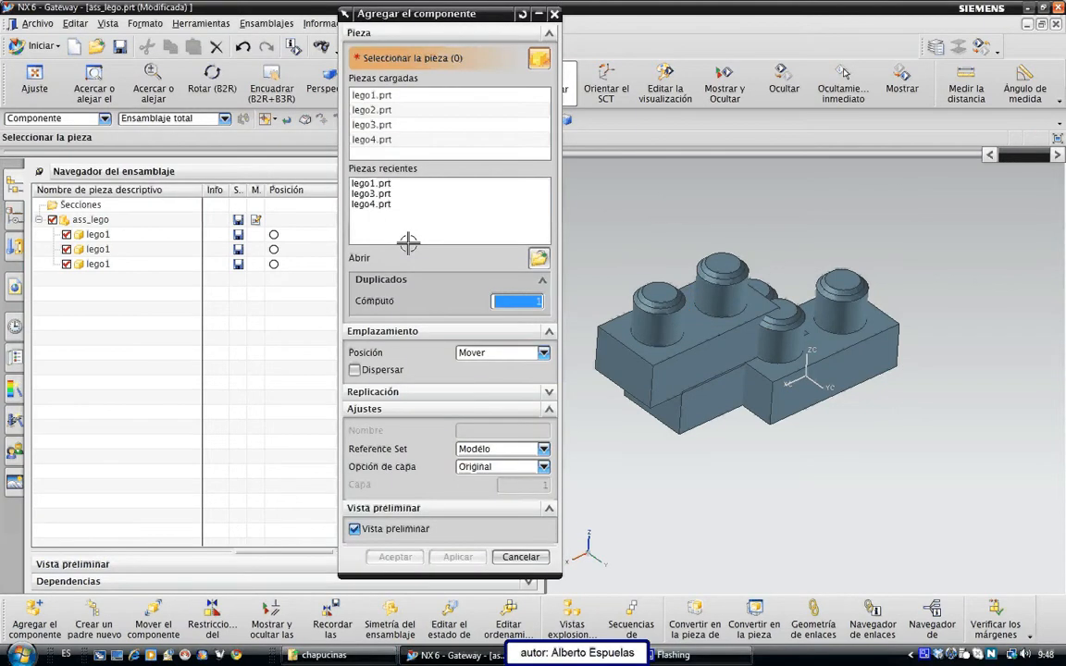
- Add a fourth lego1.prt positioned by constraint (Por restricción) with the Modelo reference set
{"action": "left_click", "coordinate": [503, 352]}
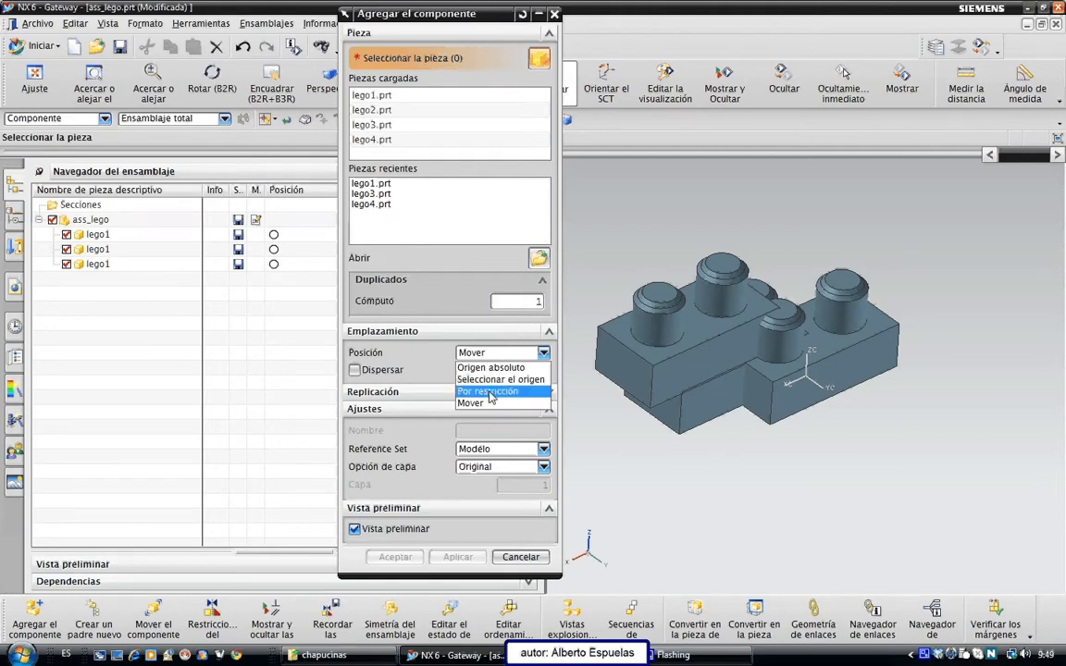
{"action": "left_click", "coordinate": [490, 393]}
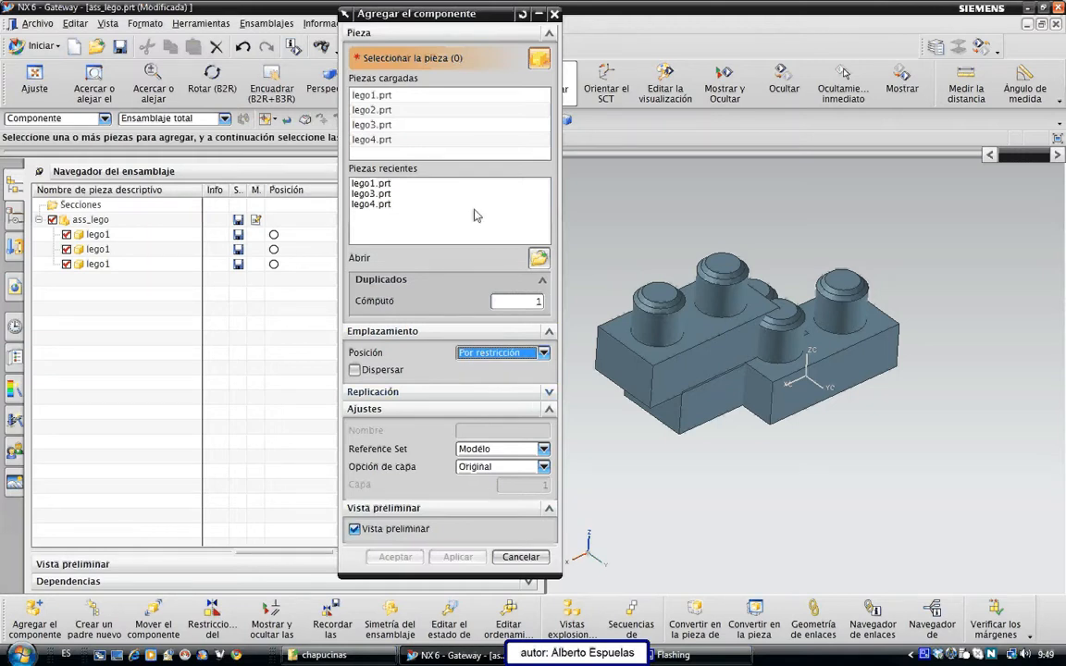
{"action": "left_click", "coordinate": [377, 184]}
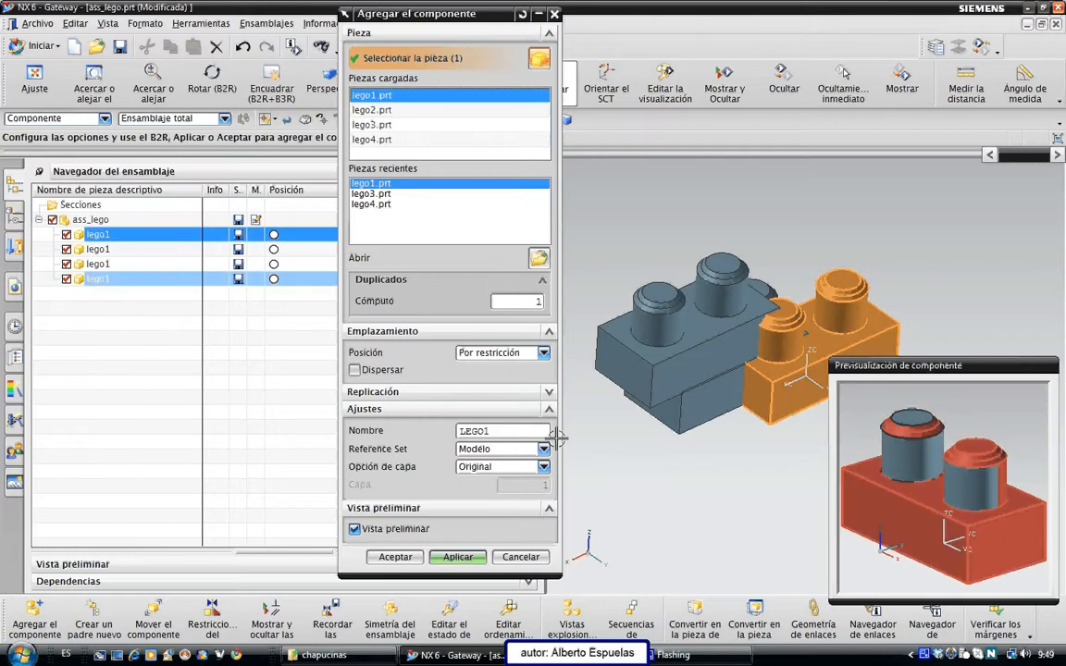
{"action": "left_click", "coordinate": [395, 558]}
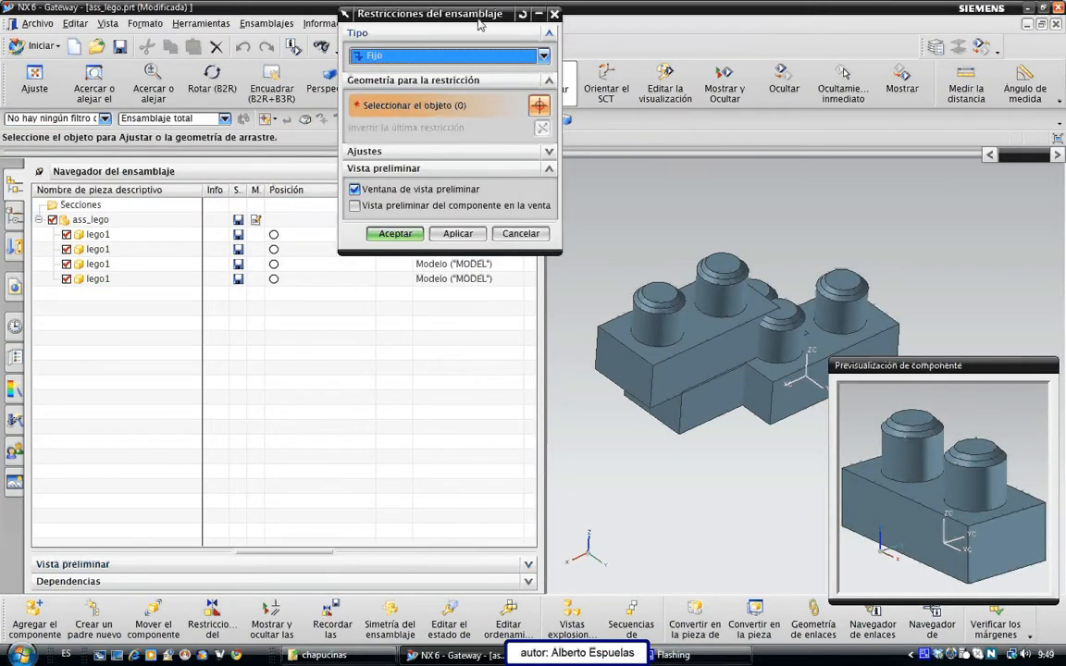
- Apply a Paralela constraint between the new brick's long side face and the lower brick's long side face
{"action": "left_click_drag", "start_coordinate": [474, 34], "coordinate": [360, 104]}
{"action": "left_click", "coordinate": [354, 125]}
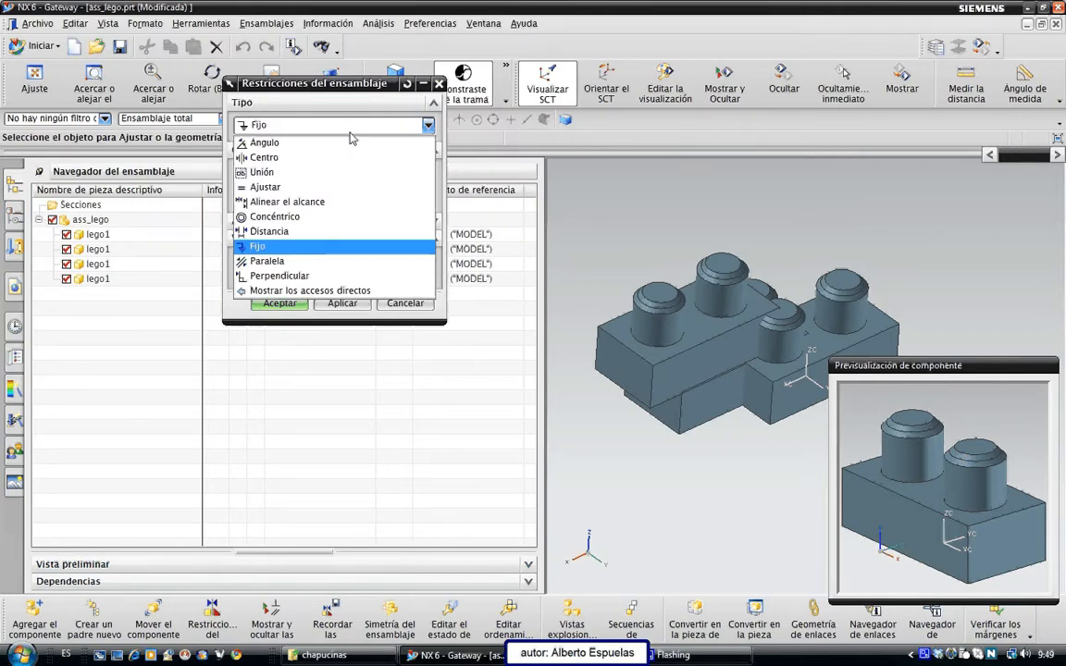
{"action": "left_click", "coordinate": [341, 263]}
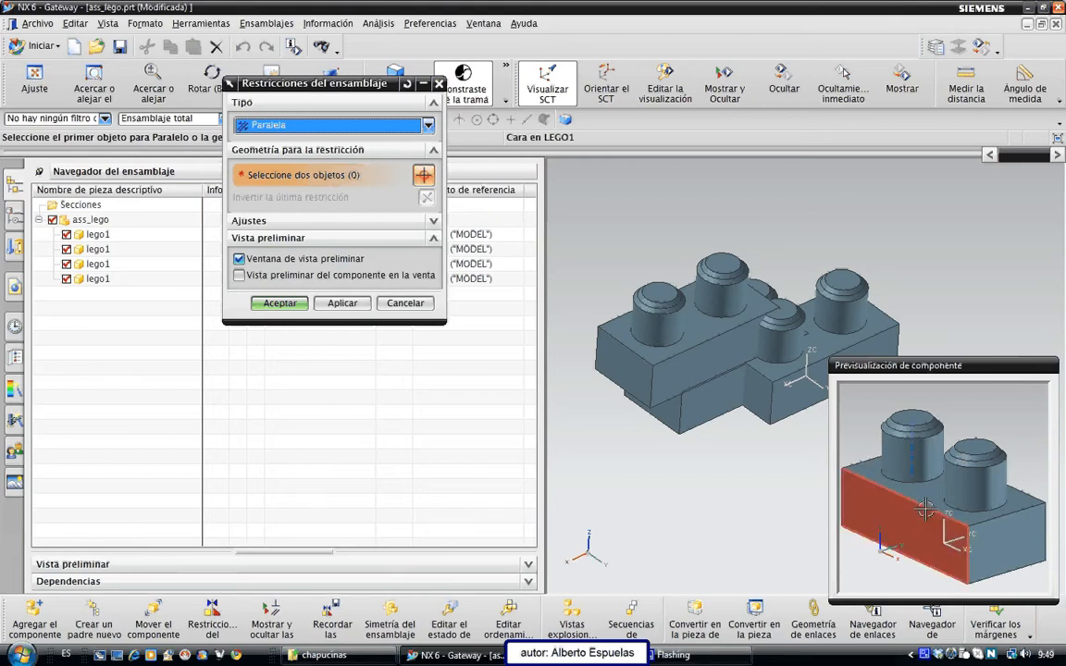
{"action": "left_click", "coordinate": [239, 275]}
{"action": "left_click", "coordinate": [920, 540]}
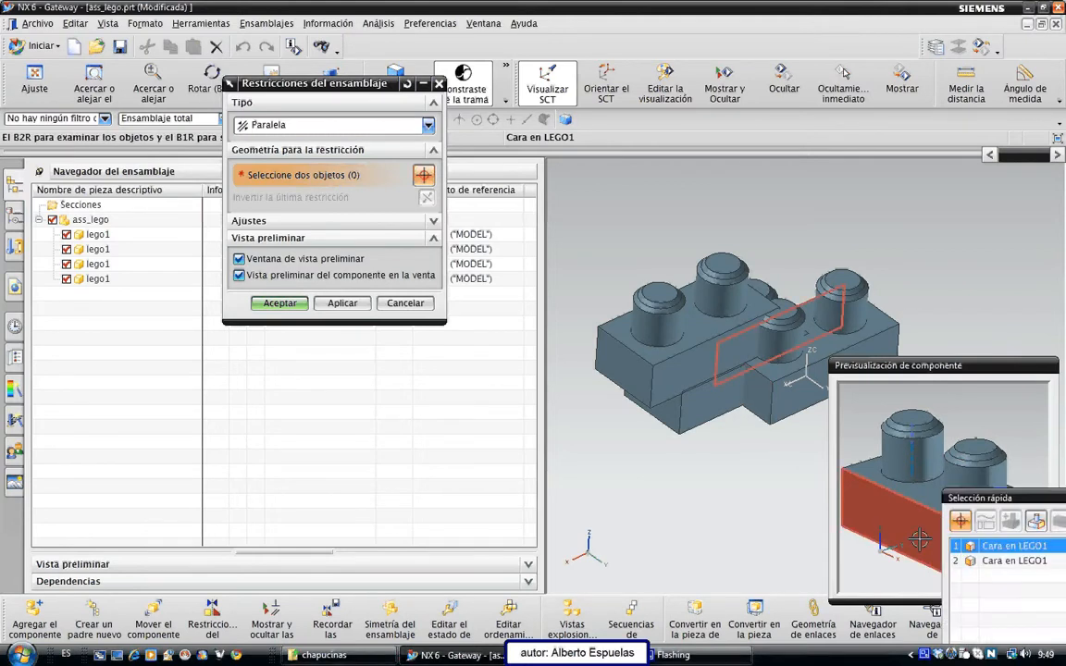
{"action": "left_click", "coordinate": [987, 545]}
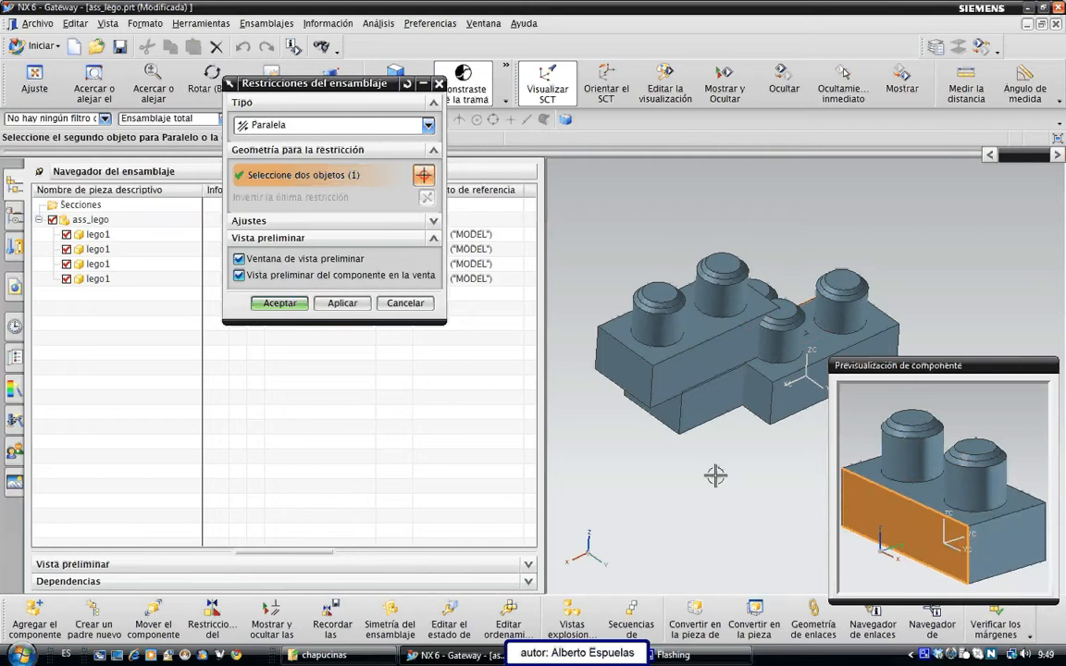
{"action": "left_click", "coordinate": [704, 400]}
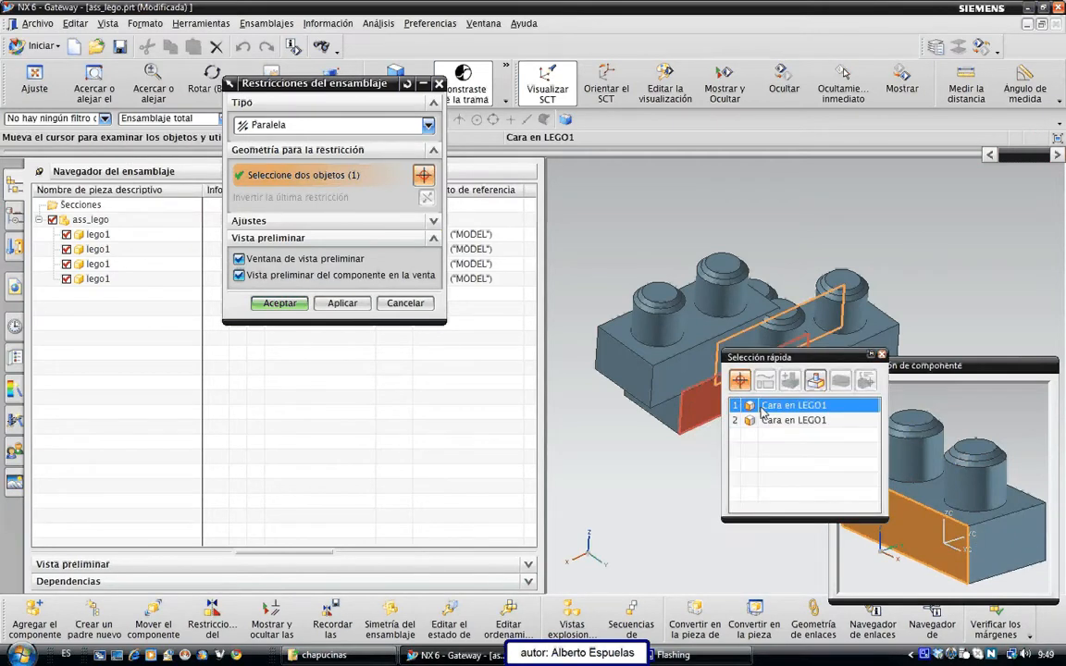
{"action": "left_click", "coordinate": [762, 410]}
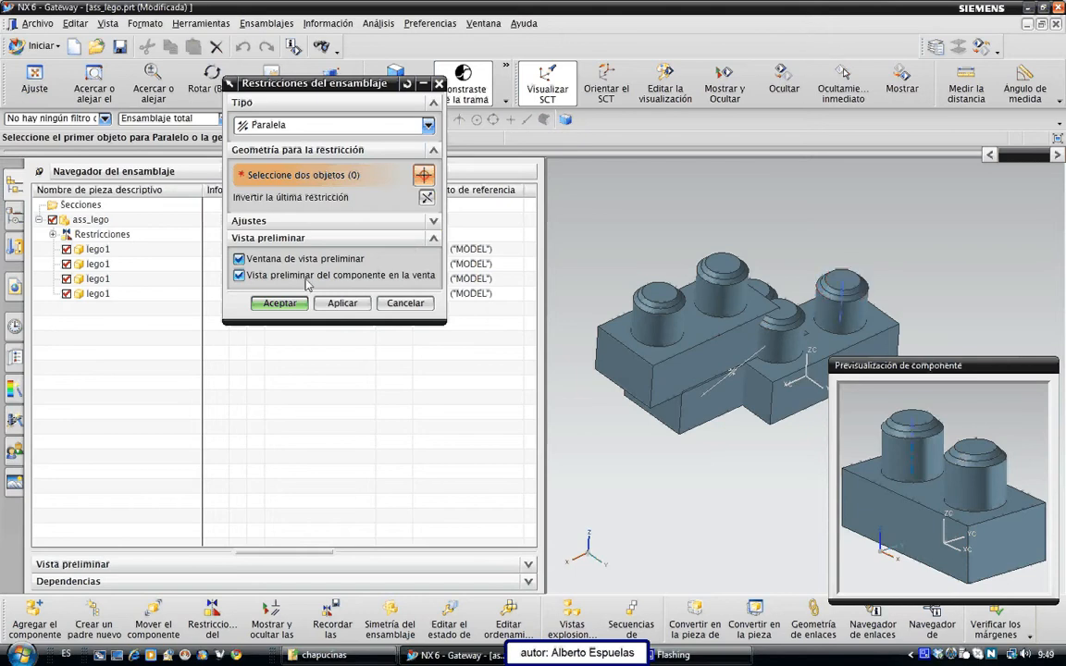
{"action": "left_click", "coordinate": [238, 276]}
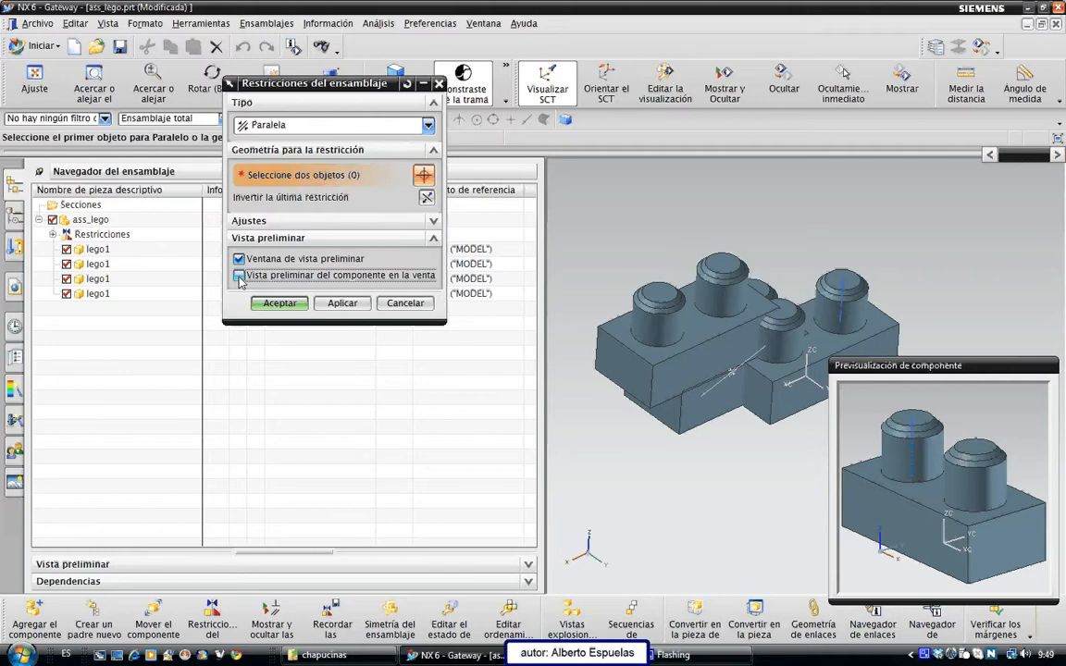
{"action": "left_click", "coordinate": [336, 305]}
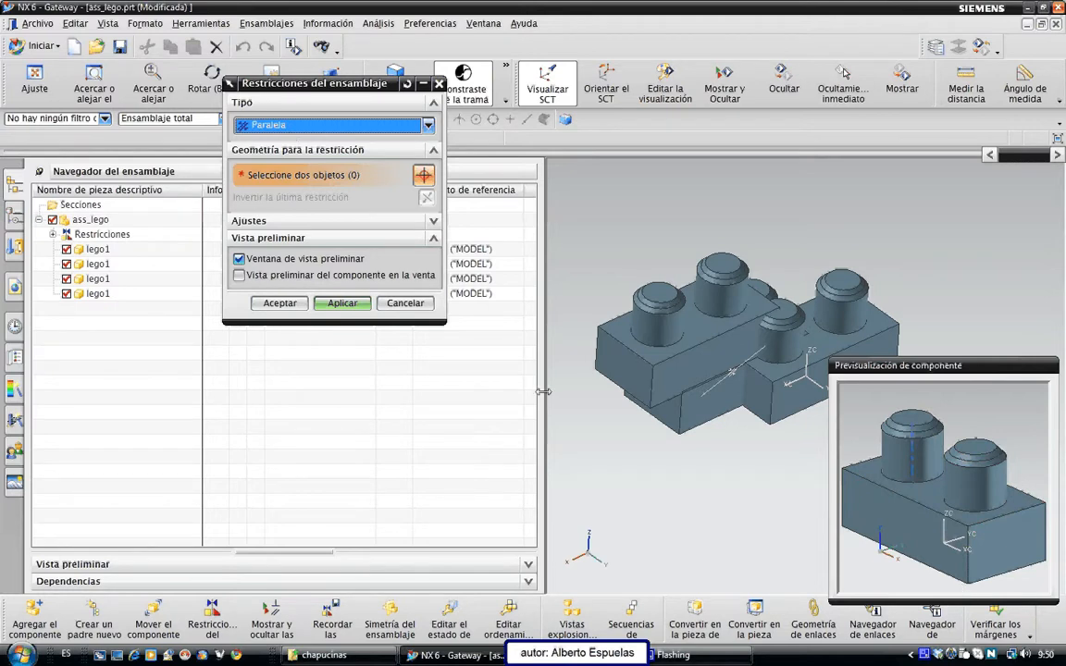
- Add an Alinear el alcance constraint between the new brick's end face and the lower brick's end face, previewing it in the assembly before accepting
{"action": "left_click", "coordinate": [366, 135]}
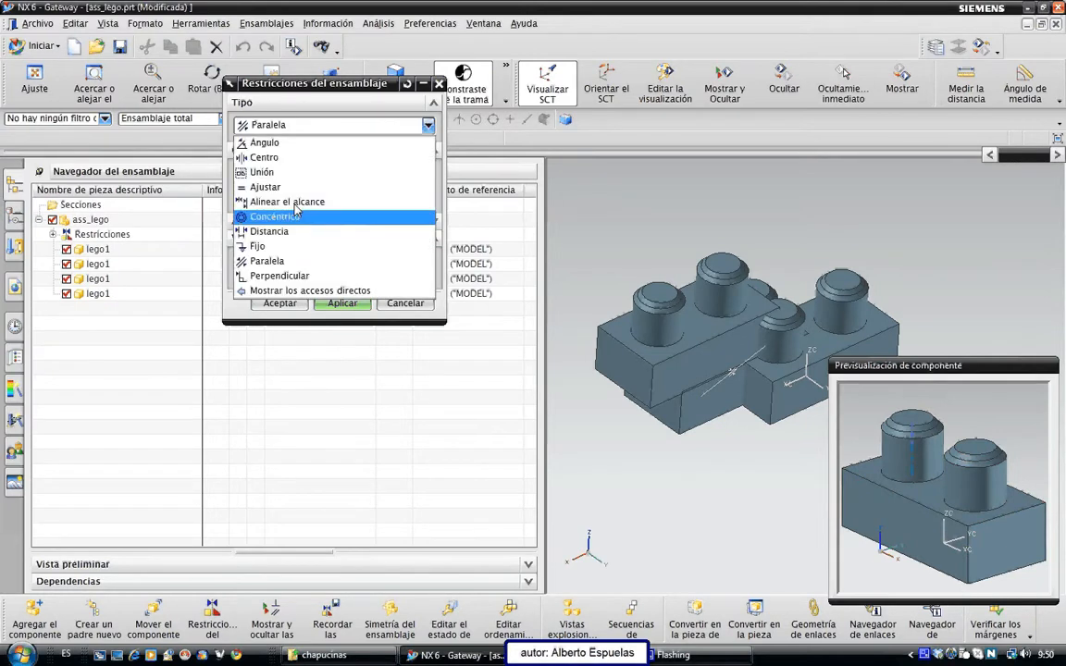
{"action": "left_click", "coordinate": [287, 203]}
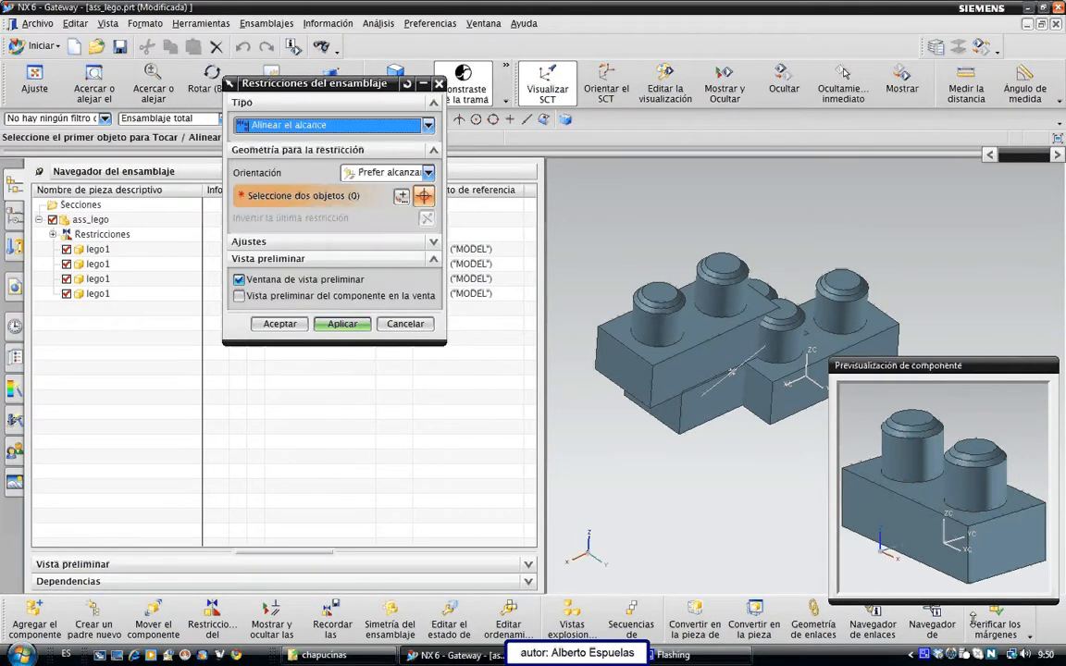
{"action": "left_click", "coordinate": [1002, 547]}
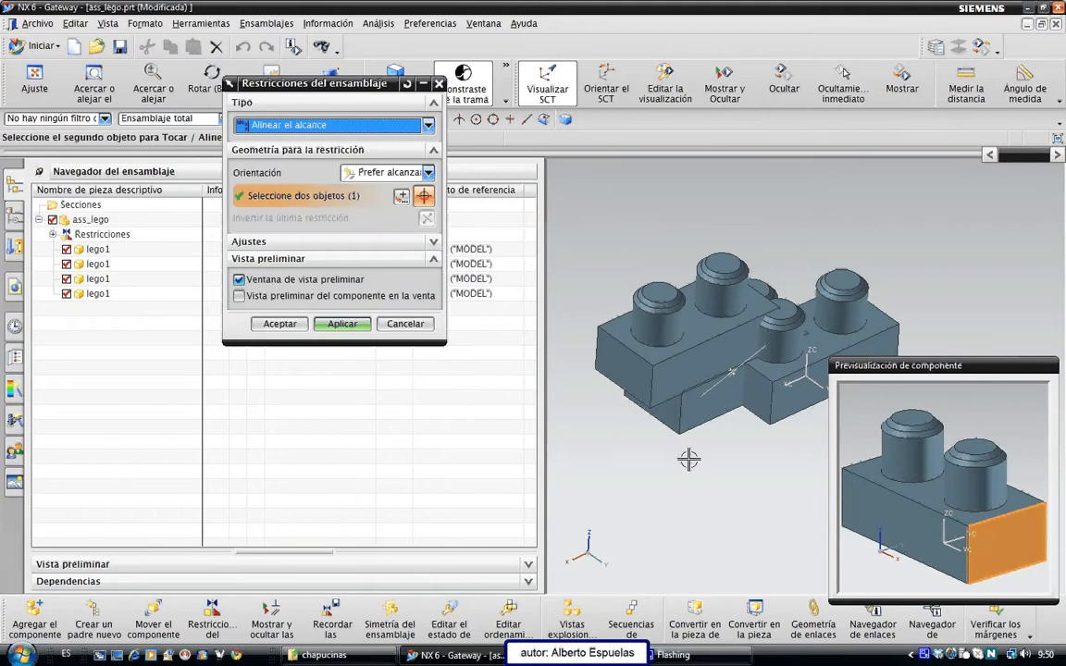
{"action": "left_click", "coordinate": [669, 414]}
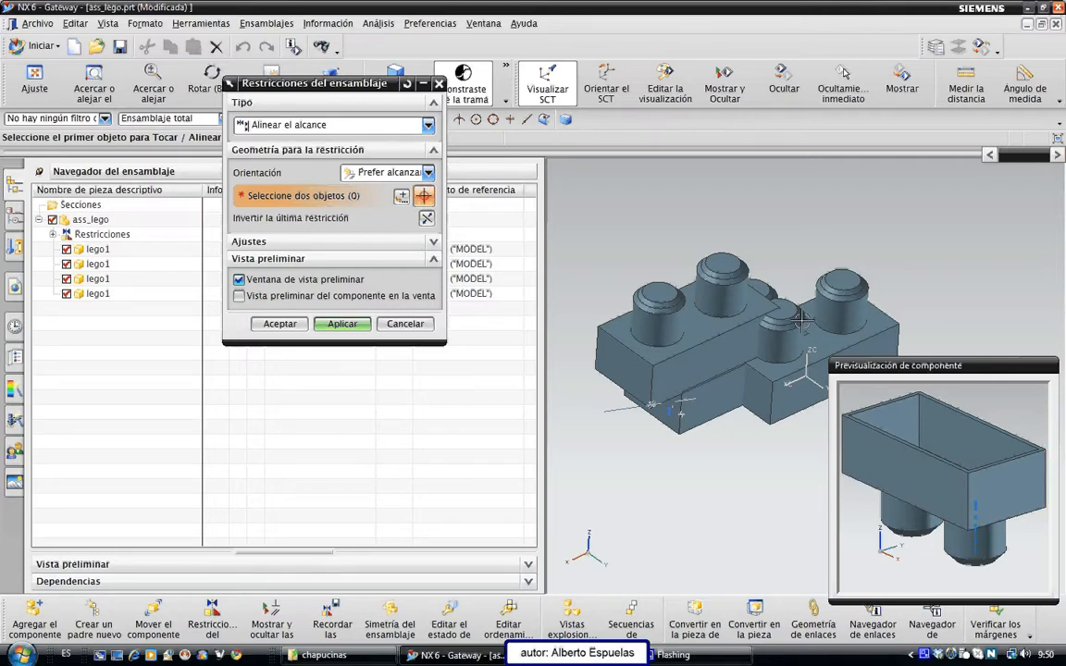
{"action": "left_click", "coordinate": [239, 296]}
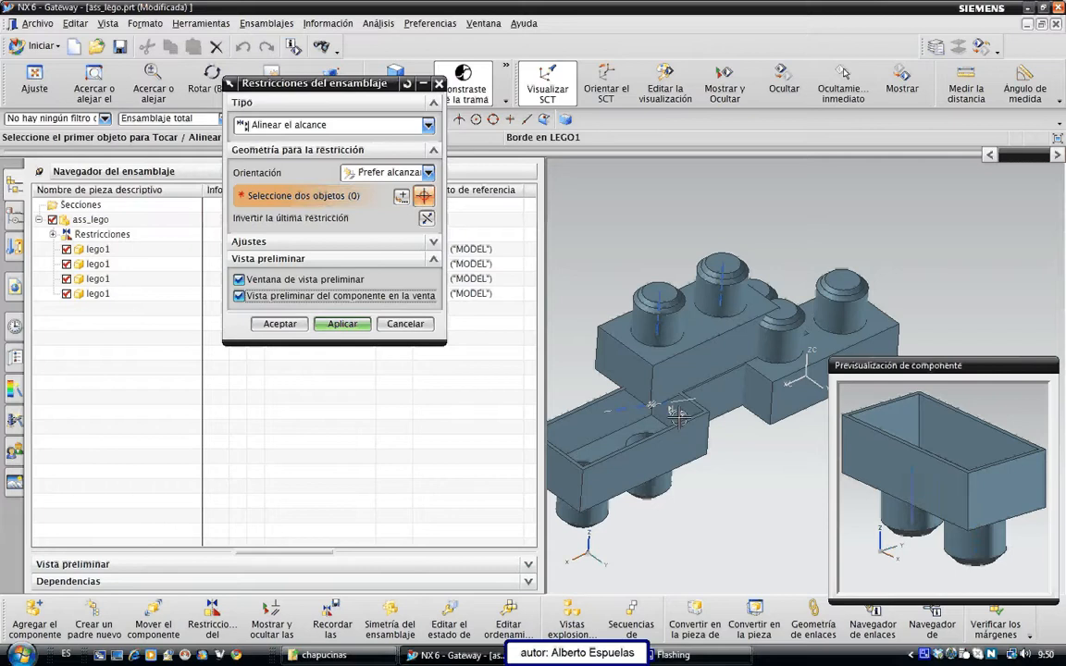
{"action": "mouse_move", "coordinate": [696, 438]}
{"action": "middle_mouse_down"}
{"action": "mouse_move", "coordinate": [706, 381]}
{"action": "mouse_move", "coordinate": [695, 394]}
{"action": "mouse_move", "coordinate": [708, 428]}
{"action": "middle_mouse_up"}
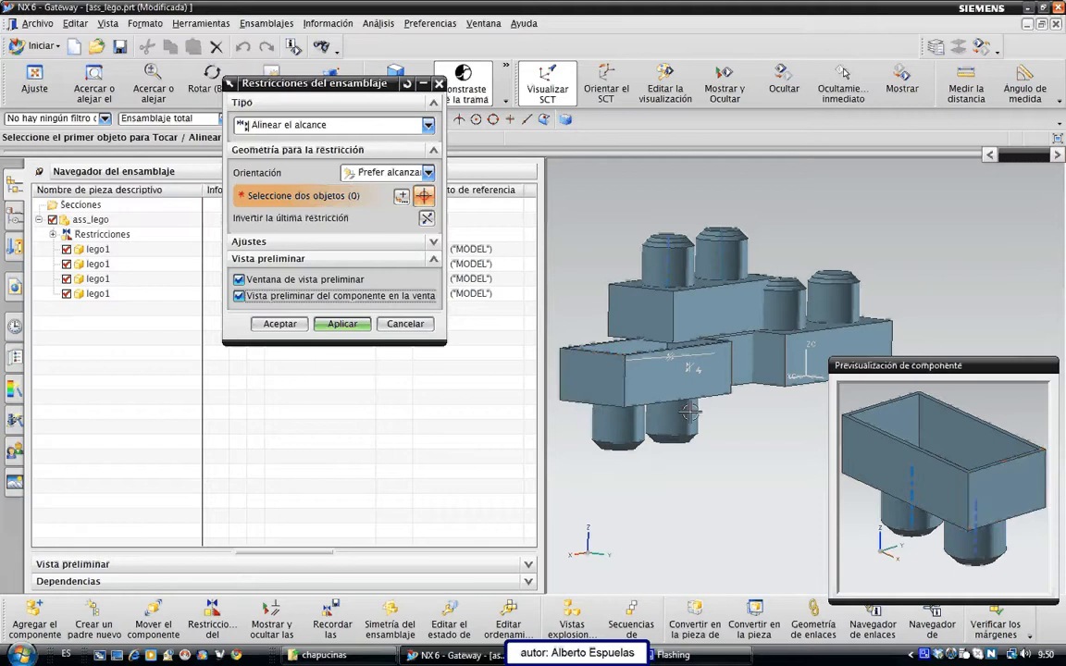
{"action": "mouse_move", "coordinate": [690, 413]}
{"action": "middle_mouse_down"}
{"action": "mouse_move", "coordinate": [682, 435]}
{"action": "mouse_move", "coordinate": [696, 428]}
{"action": "middle_mouse_up"}
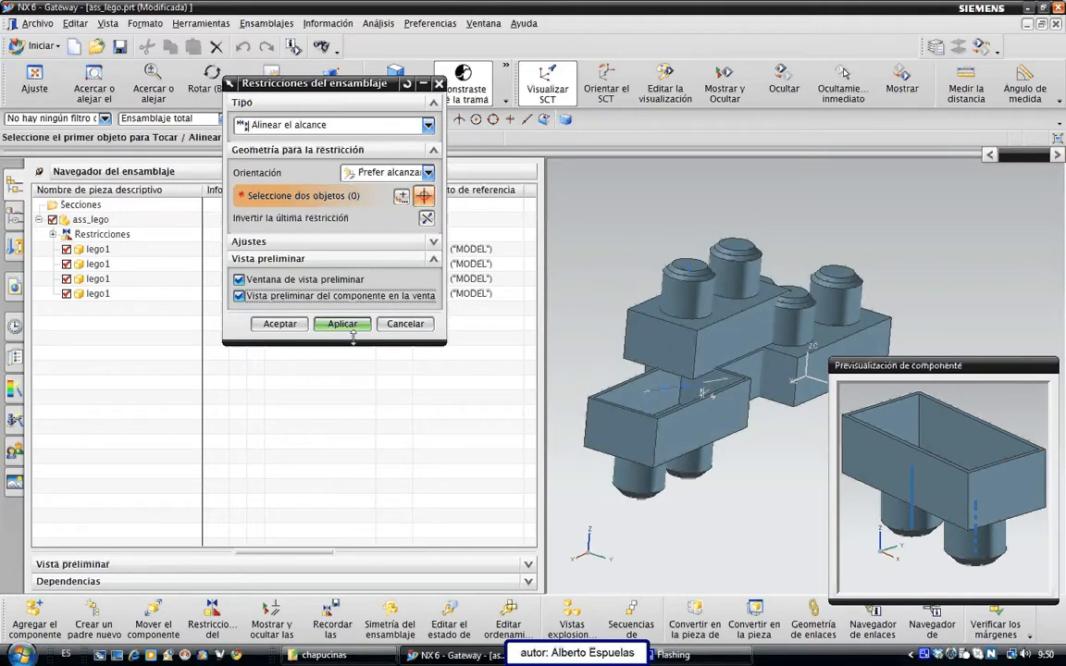
{"action": "left_click", "coordinate": [281, 324]}
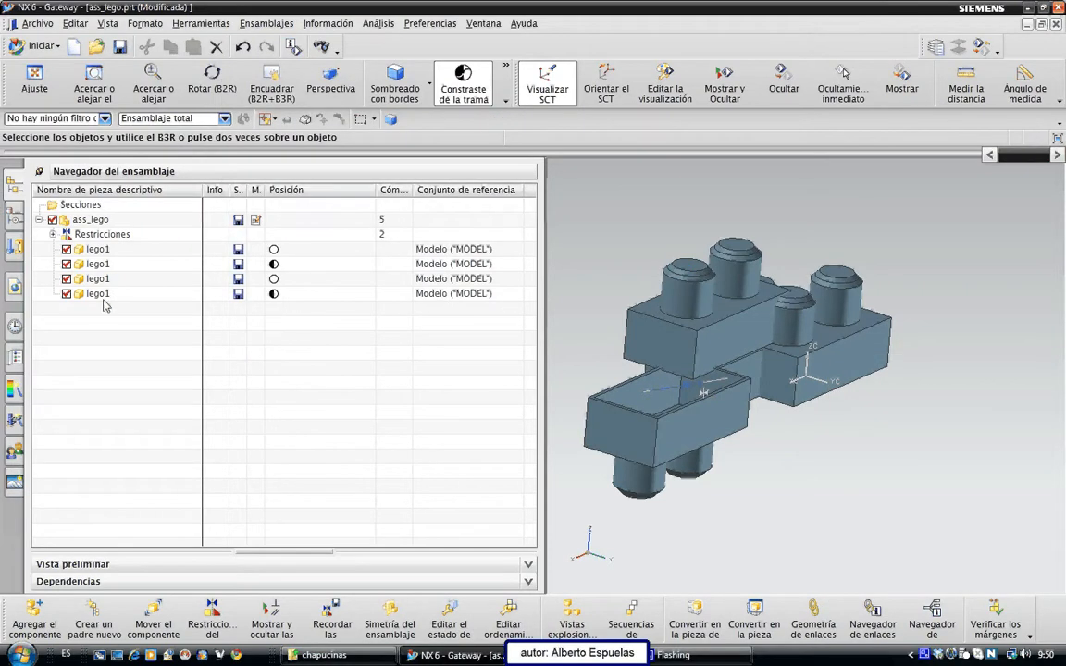
- Inspect the fourth brick's placement and highlight the faces linked by the Paralela constraint in the assembly's constraint list
{"action": "left_click", "coordinate": [666, 416]}
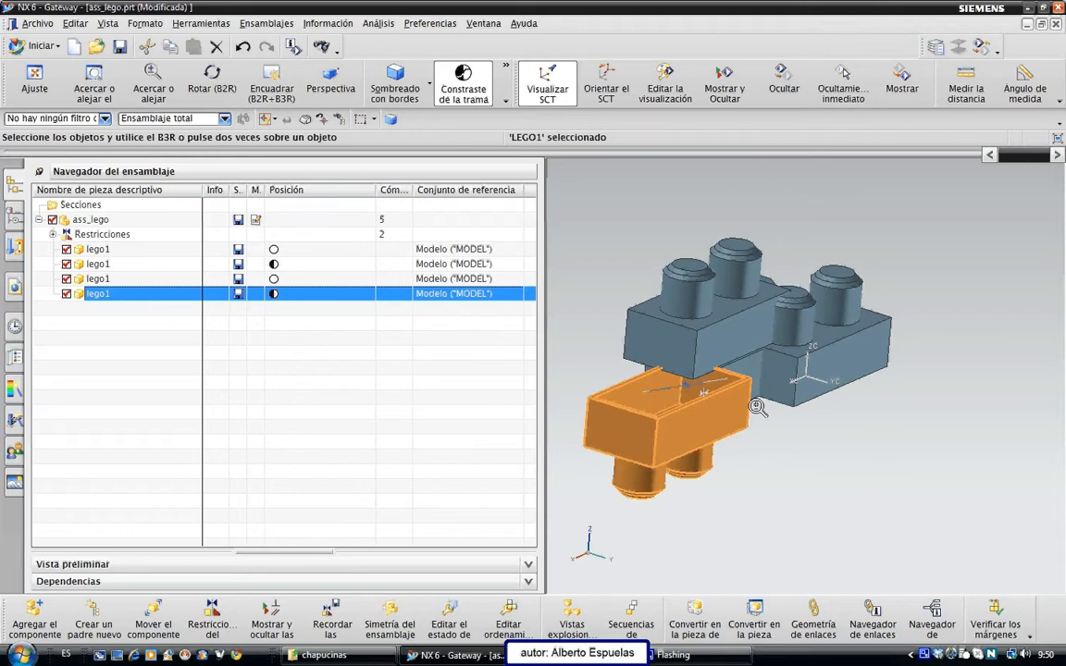
{"action": "middle_click_drag", "start_coordinate": [757, 409], "coordinate": [700, 442]}
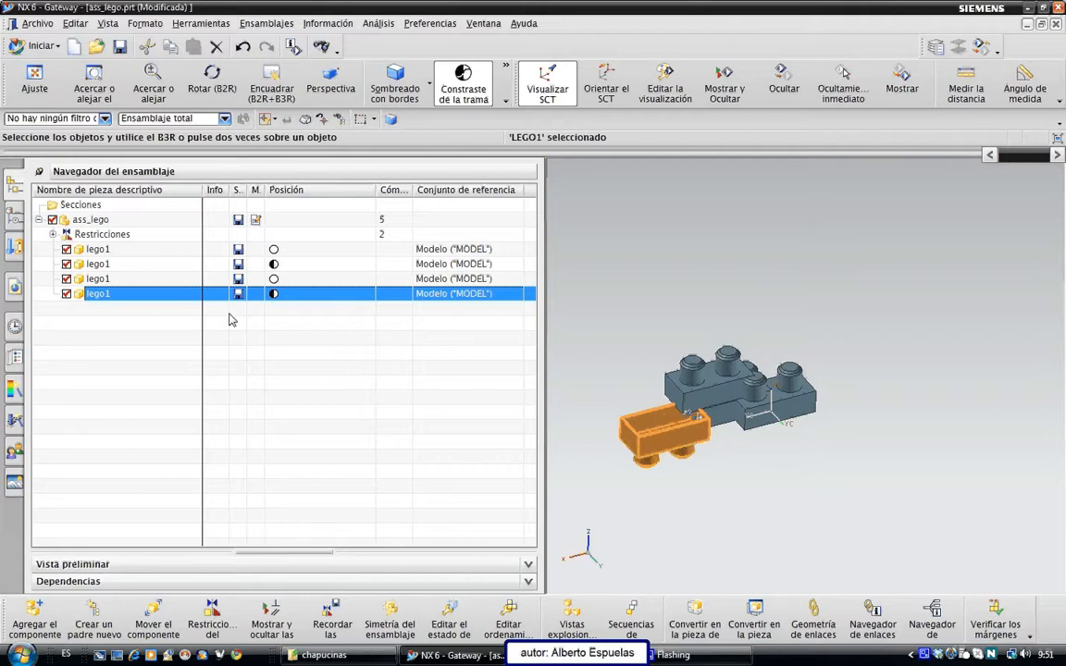
{"action": "scroll", "coordinate": [685, 419], "scroll_direction": "up", "scroll_amount": 5}
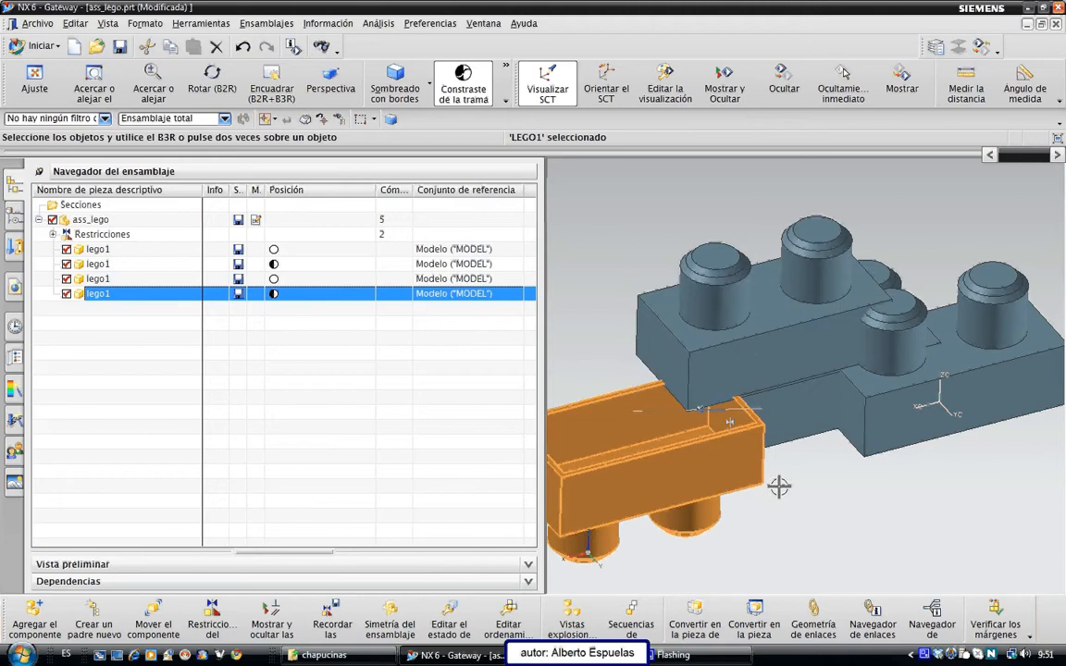
{"action": "middle_click_drag", "start_coordinate": [738, 500], "coordinate": [778, 480]}
{"action": "left_click", "coordinate": [53, 234]}
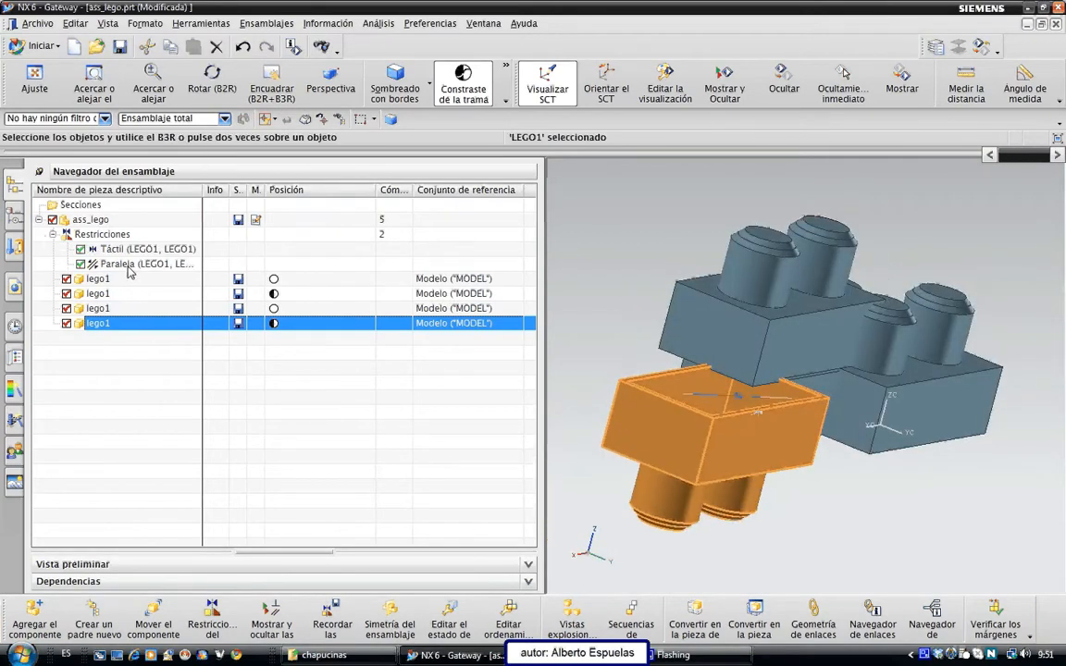
{"action": "left_click", "coordinate": [130, 266]}
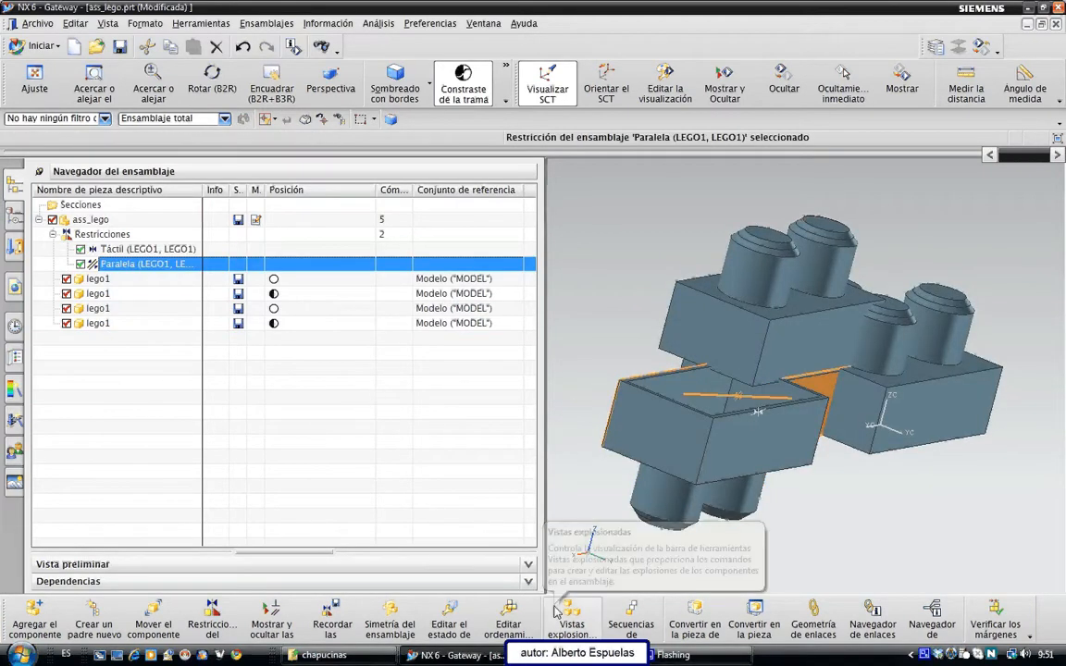